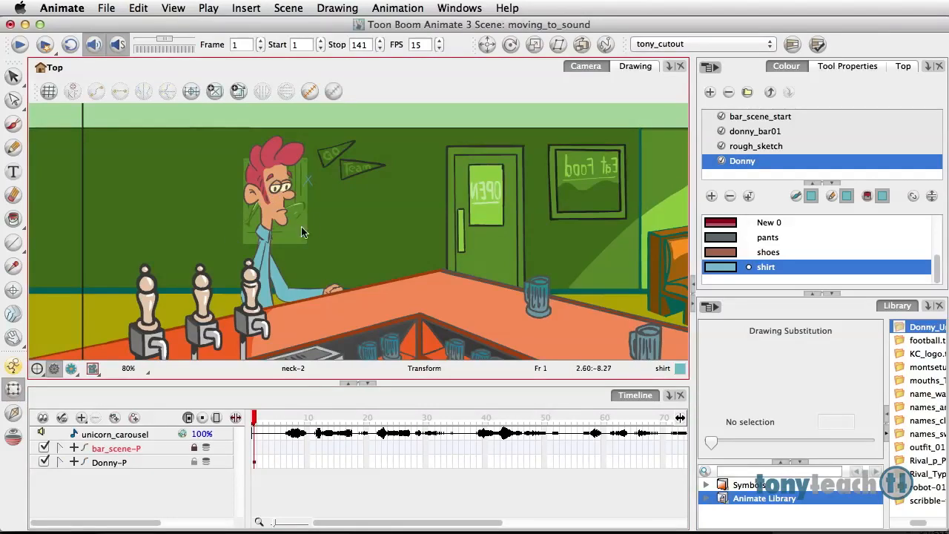
Step: Begin the first blink around frames 25 to 30 by swapping the eyes to half-closed drawing 2, followed by closed drawing 3
scroll(314, 228, up, 4)
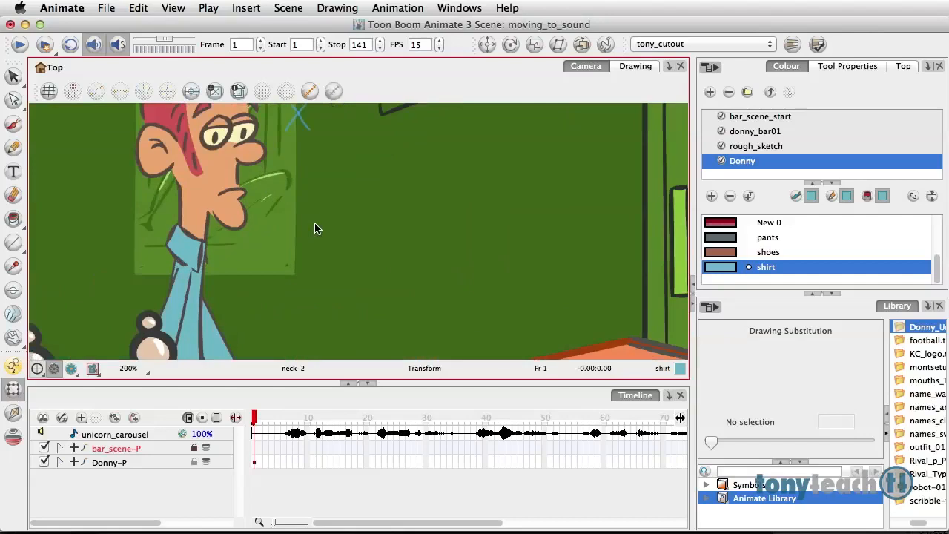
key(space)
drag(301, 205, 304, 305)
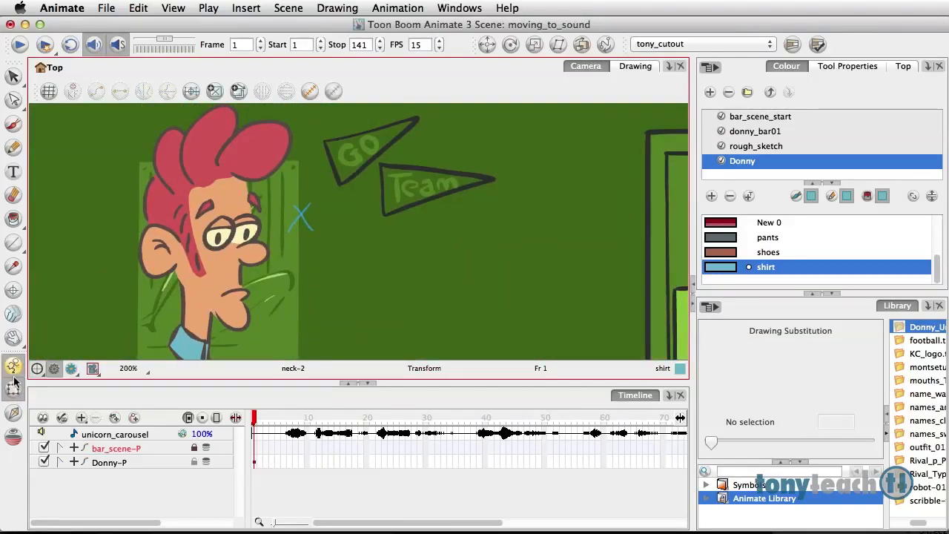
click(230, 226)
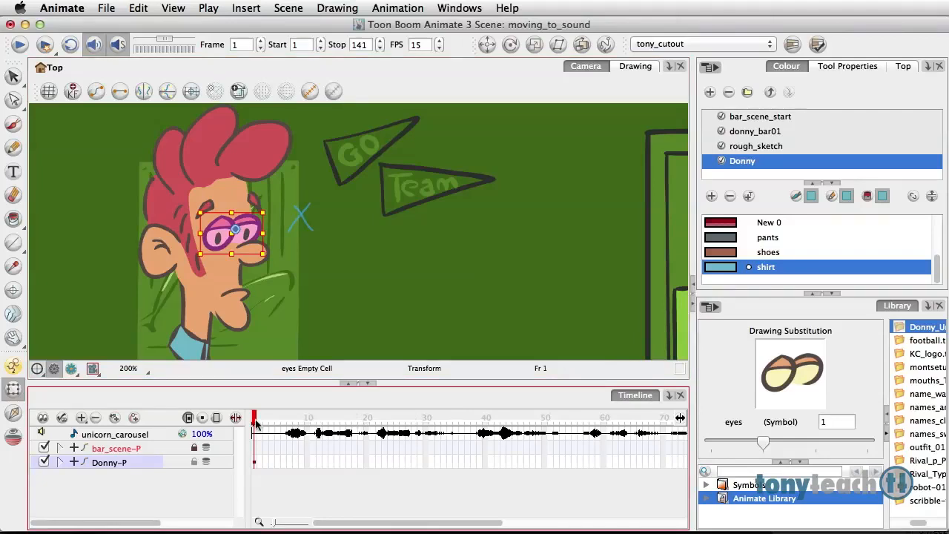
drag(257, 422, 259, 422)
drag(259, 422, 397, 430)
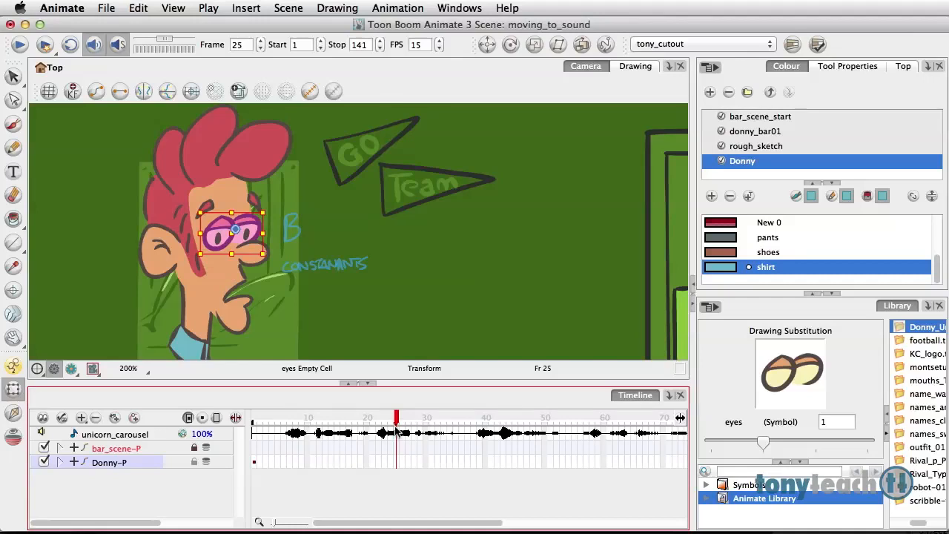
key(bracketright)
drag(397, 430, 426, 428)
key(bracketright)
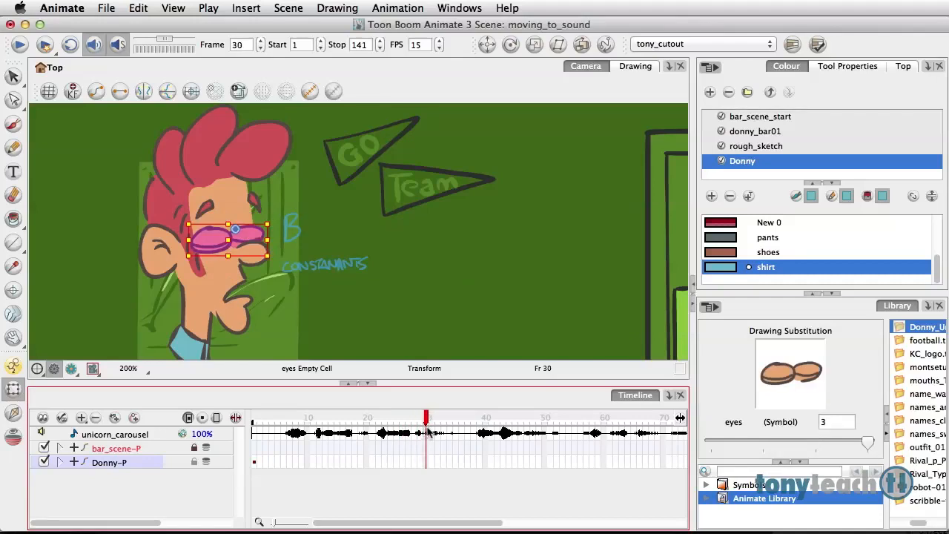
Step: Reopen the eyes after the first blink, using drawing 2 at frame 30 and open drawing 1 at frame 31
key(bracketleft)
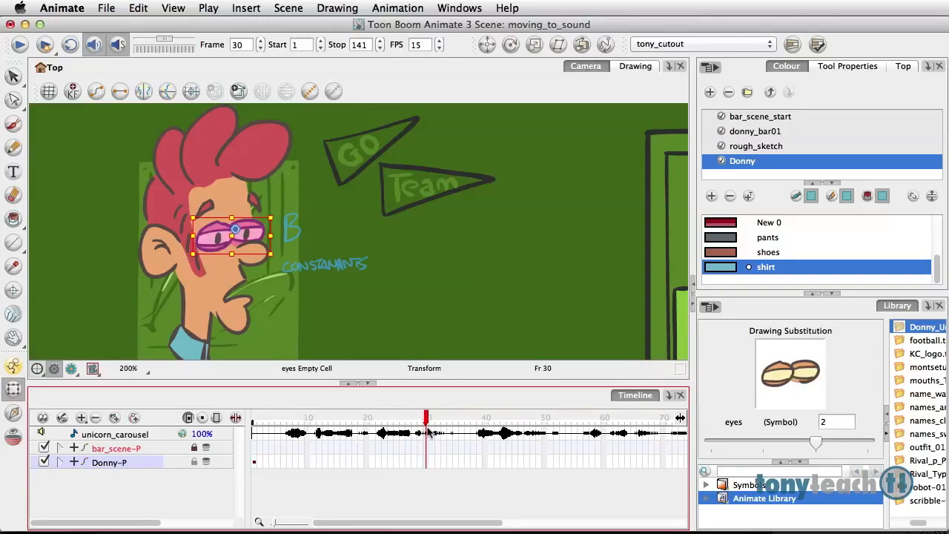
drag(428, 432, 434, 433)
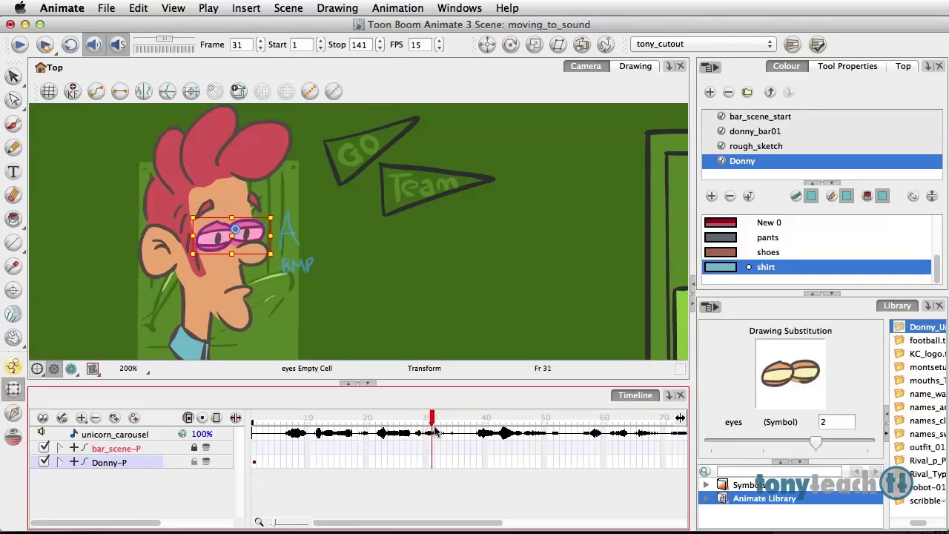
key(bracketleft)
Step: Add a second blink from frame 57, swapping the eyes to drawing 2, closed drawing 3, drawing 2 at frame 61, and back to drawing 1
mouse_move(434, 433)
mouse_down()
mouse_move(355, 434)
mouse_move(473, 435)
mouse_move(585, 455)
mouse_up()
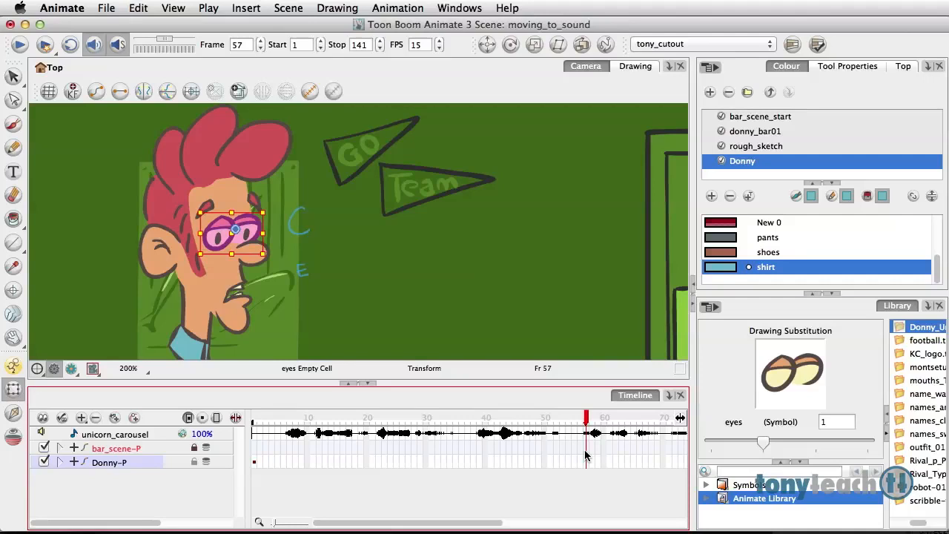
key(bracketright)
drag(586, 455, 610, 459)
key(bracketright)
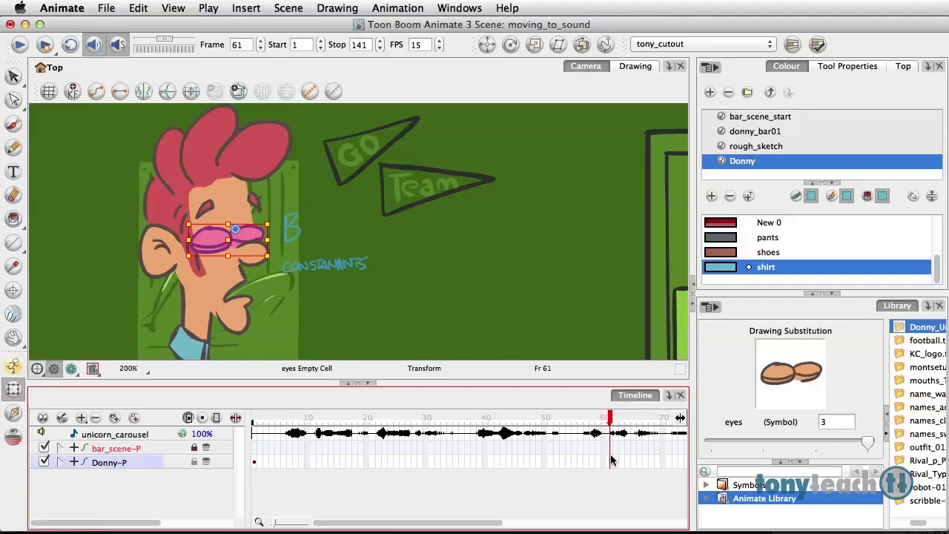
key(bracketleft)
mouse_move(610, 459)
mouse_down()
mouse_move(676, 471)
mouse_move(507, 451)
mouse_move(630, 467)
mouse_up()
key(bracketleft)
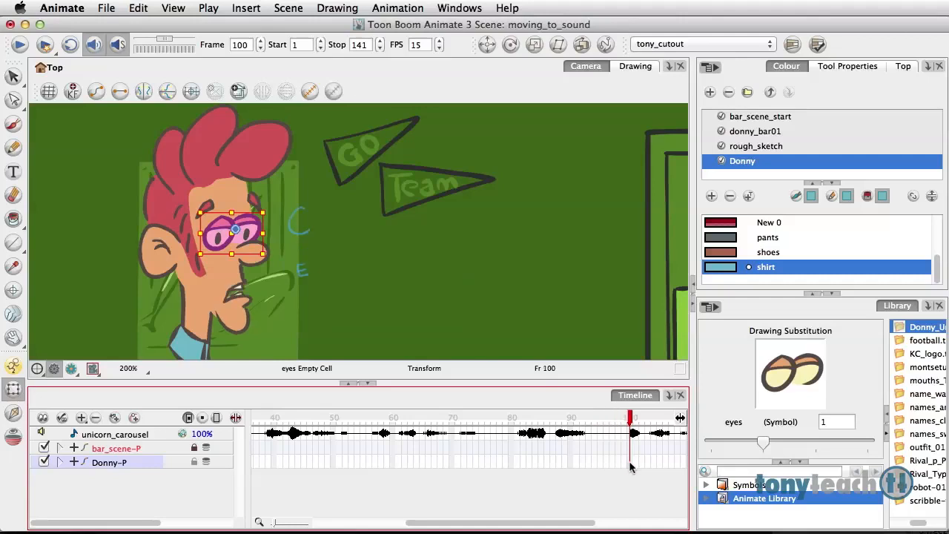
Step: Set the eyes to half-closed drawing 2 from frame 103 and play the scene back from frame 1
drag(630, 465, 646, 465)
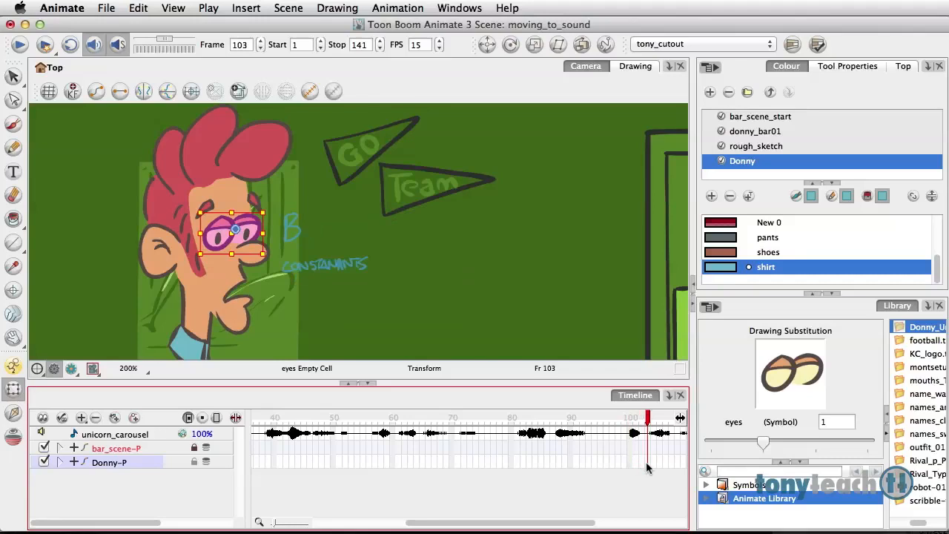
key(])
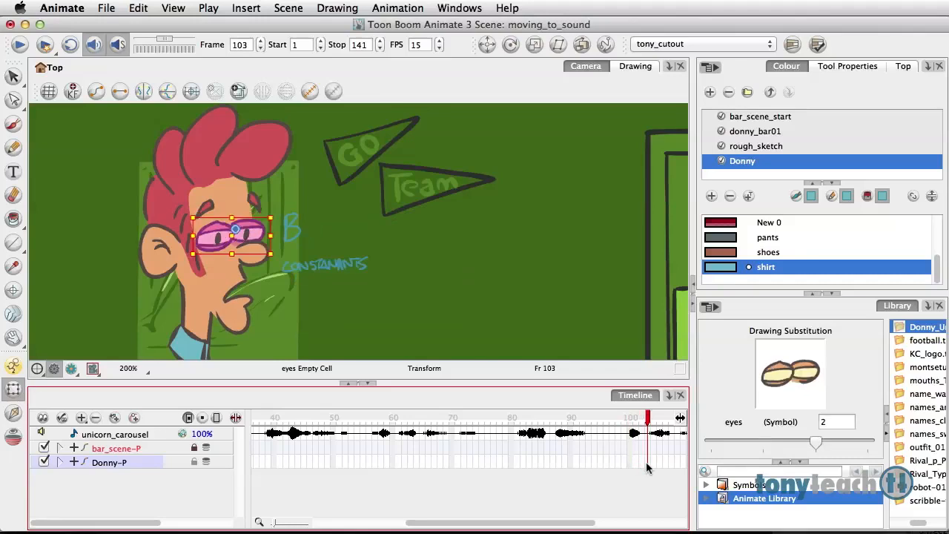
mouse_move(646, 461)
mouse_down()
mouse_move(674, 465)
mouse_move(256, 443)
mouse_move(207, 430)
mouse_up()
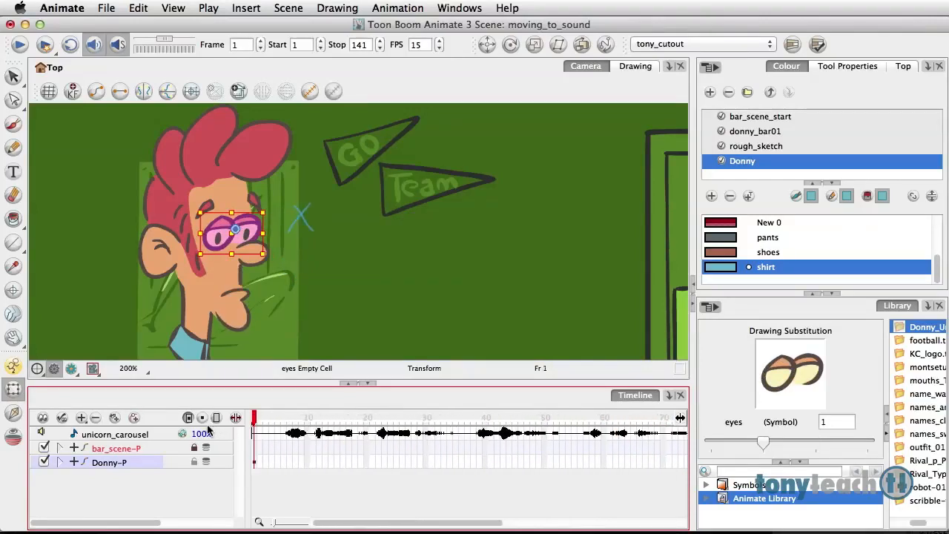
click(18, 45)
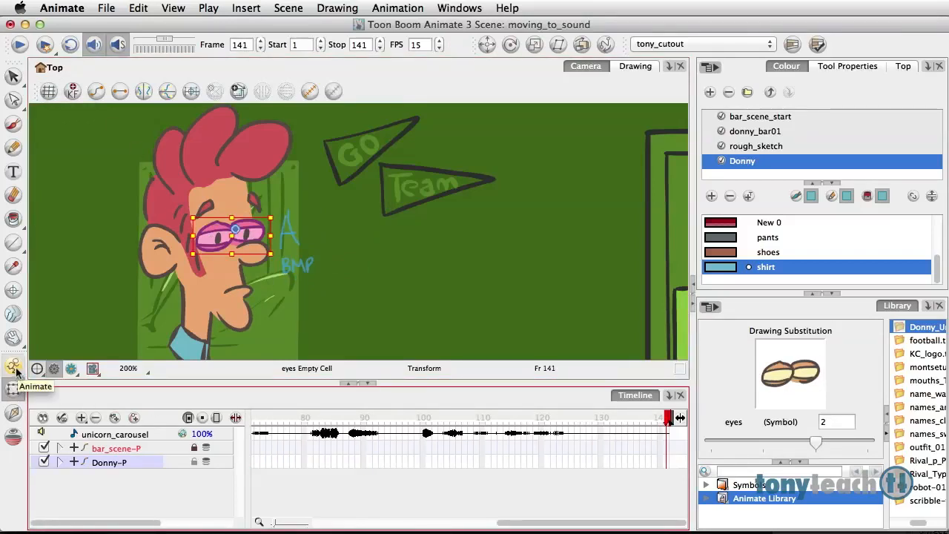
Step: Turn on Animate mode and expand the Donny-P and head layers to reach the eye layers at frame 26
click(268, 420)
mouse_move(268, 420)
mouse_down()
mouse_move(222, 421)
mouse_move(434, 441)
mouse_move(404, 438)
mouse_up()
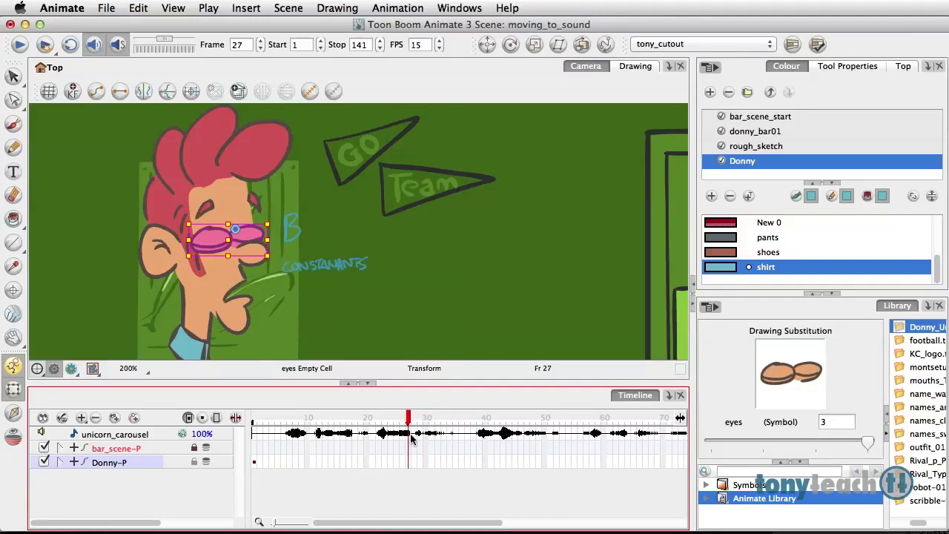
click(63, 464)
click(60, 462)
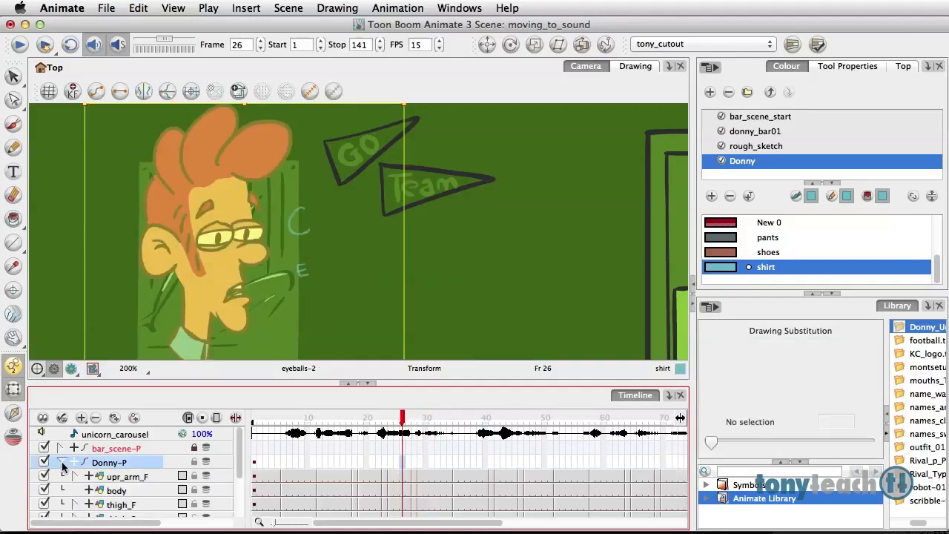
scroll(122, 481, down, 3)
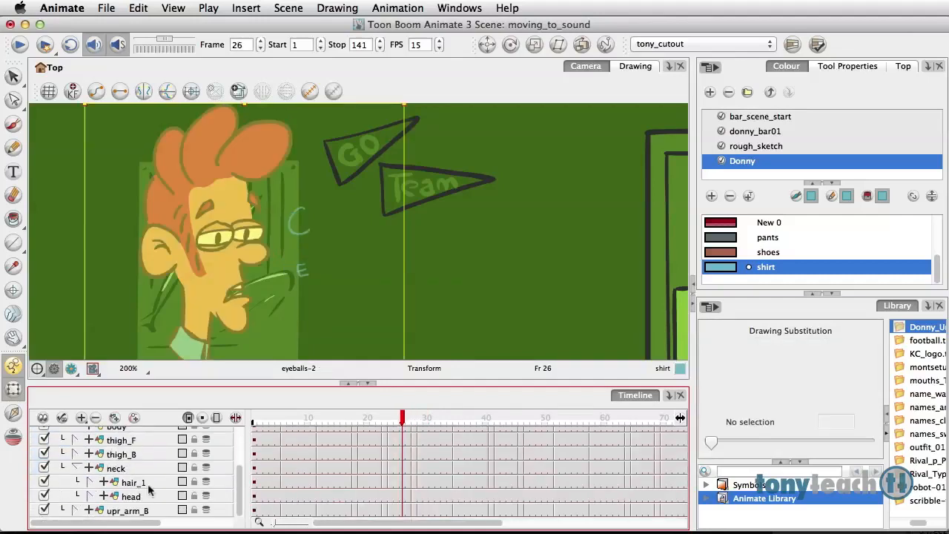
click(91, 495)
scroll(112, 496, down, 3)
Step: Insert a keyframe on the eyeballs layer at frame 26
click(157, 496)
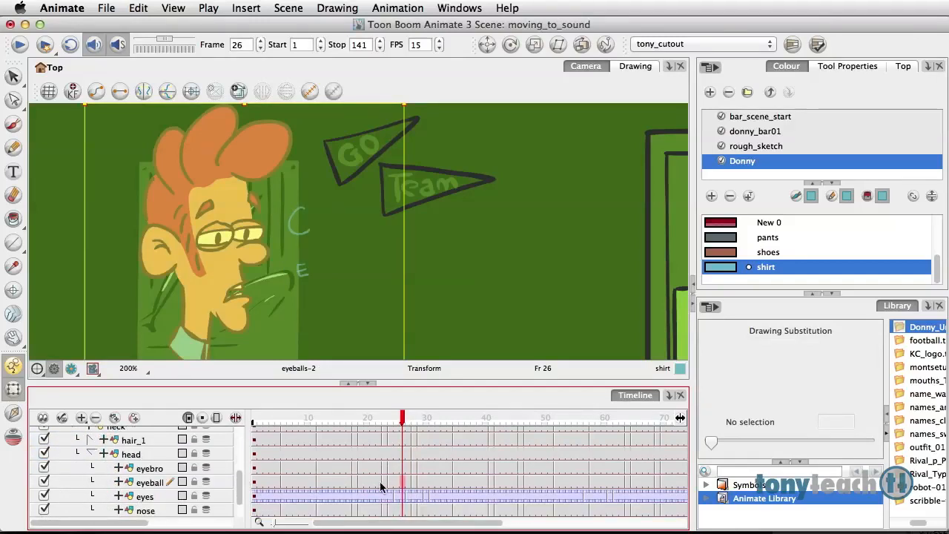
click(403, 486)
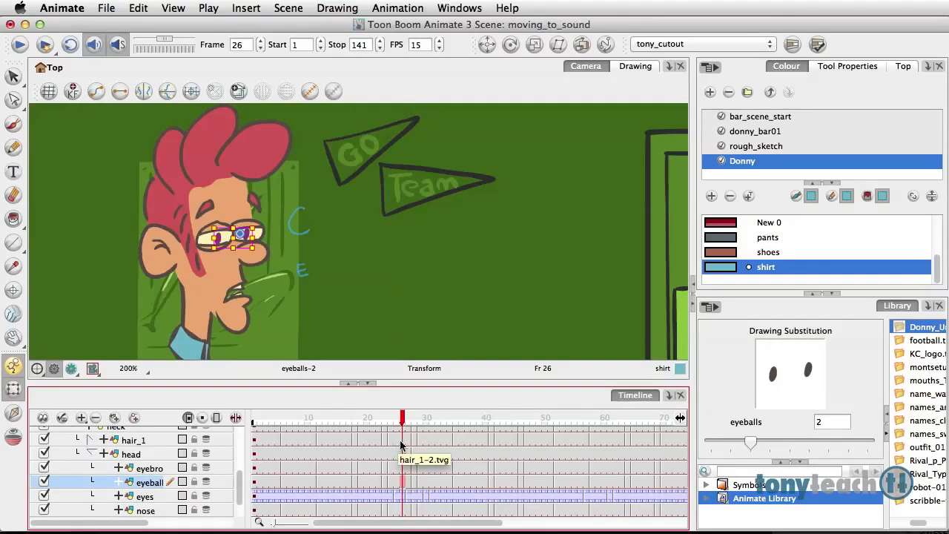
key(F6)
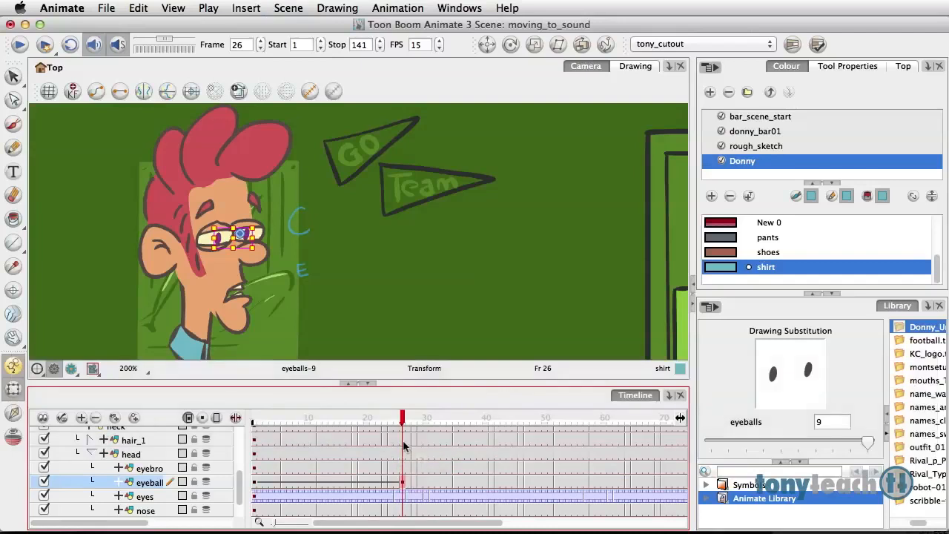
Step: Shift the pupils back toward the ear at frame 29 and fine-tune their position against the preceding frames
click(407, 421)
drag(407, 422, 419, 424)
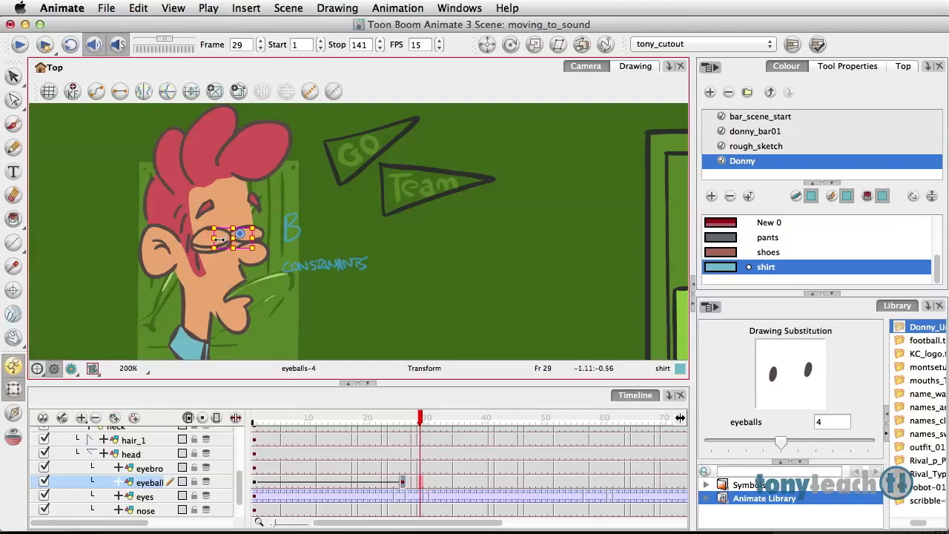
drag(226, 241, 214, 241)
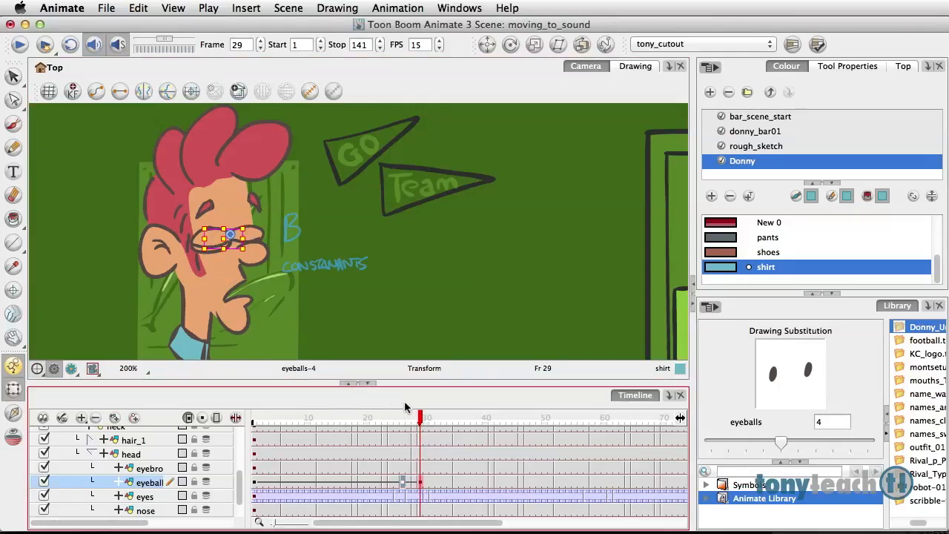
mouse_move(420, 418)
mouse_down()
mouse_move(470, 433)
mouse_move(364, 435)
mouse_move(449, 457)
mouse_move(414, 454)
mouse_up()
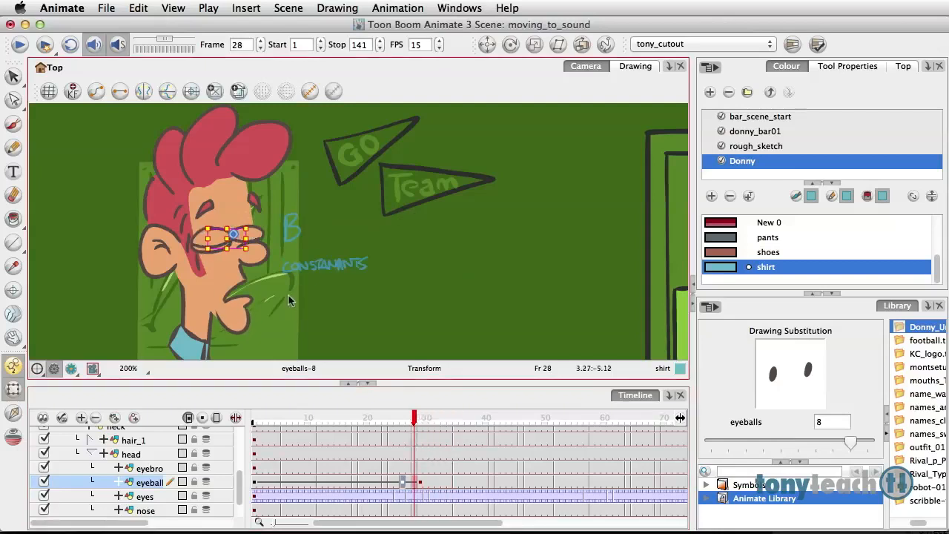
click(420, 416)
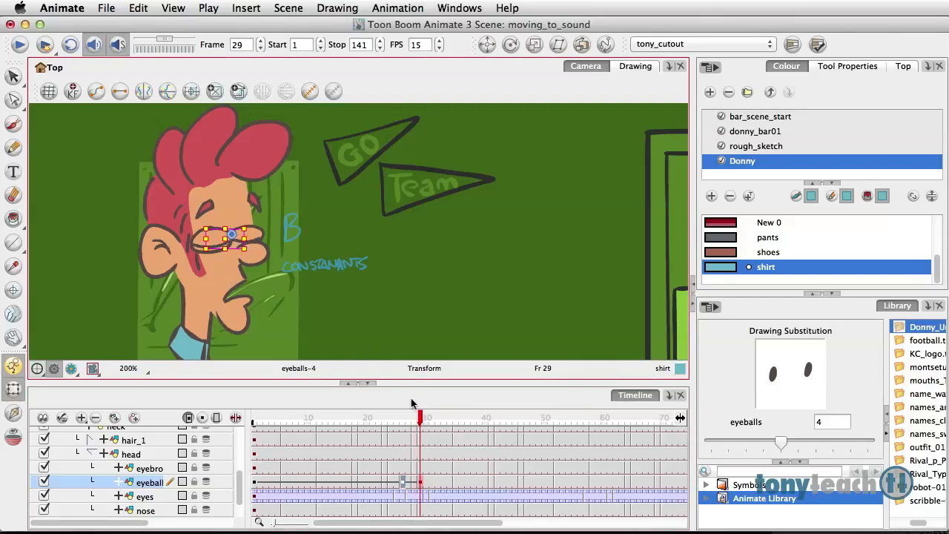
Step: Insert a keyframe on the eyeballs layer at frame 59 to hold the pupils' position until the second blink
mouse_move(420, 418)
mouse_down()
mouse_move(364, 421)
mouse_move(594, 456)
mouse_up()
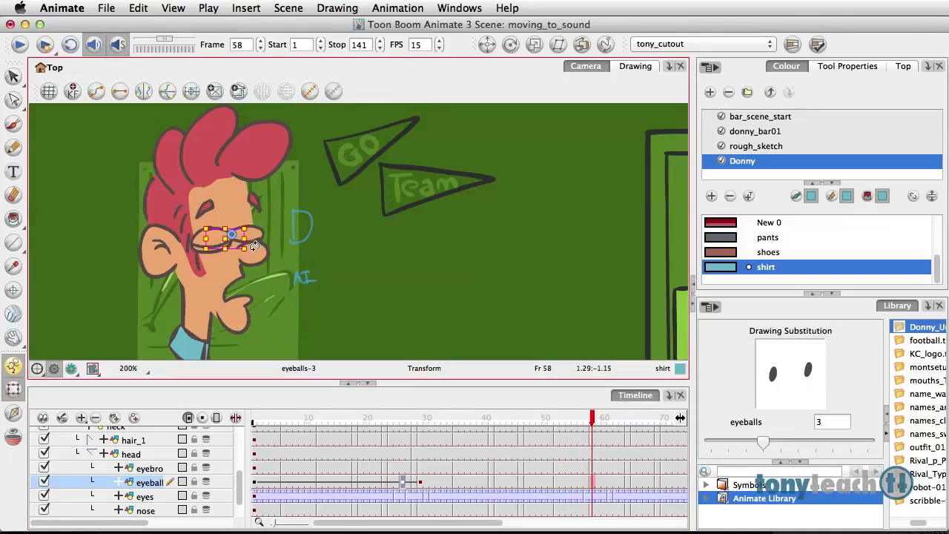
click(421, 485)
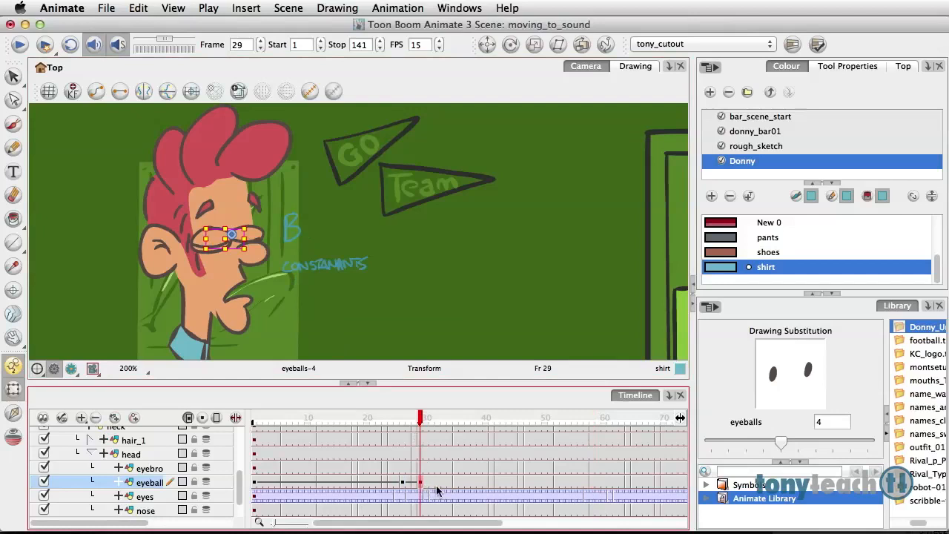
click(574, 487)
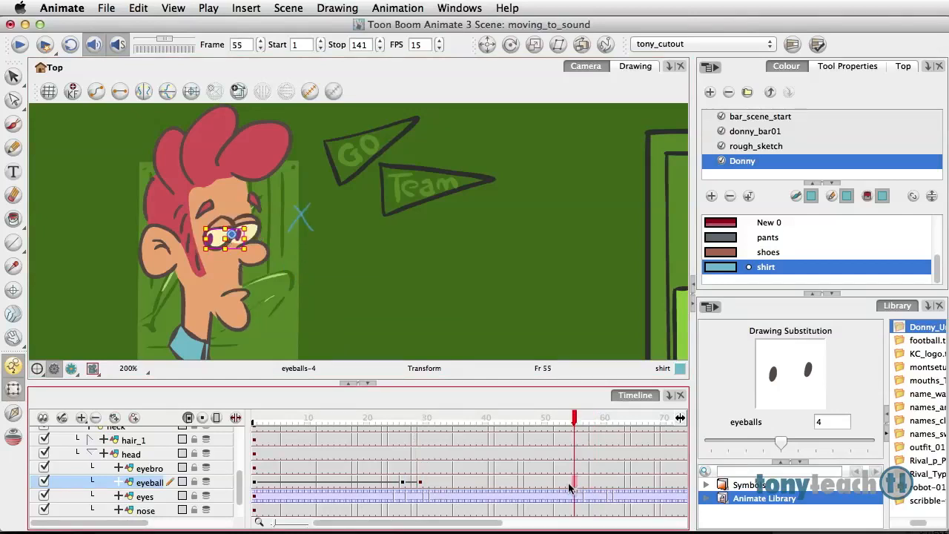
click(557, 485)
mouse_move(554, 421)
mouse_down()
mouse_move(546, 421)
mouse_move(608, 428)
mouse_move(597, 428)
mouse_up()
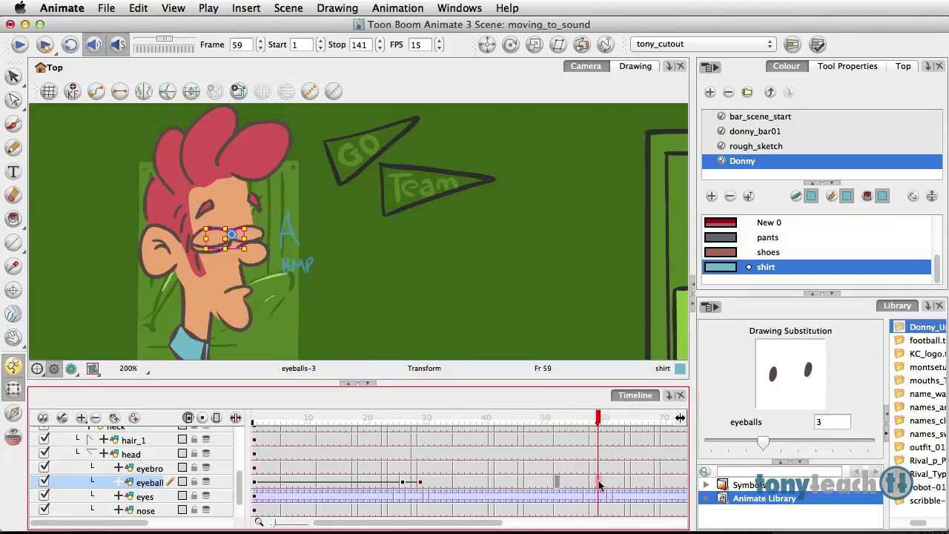
key(F6)
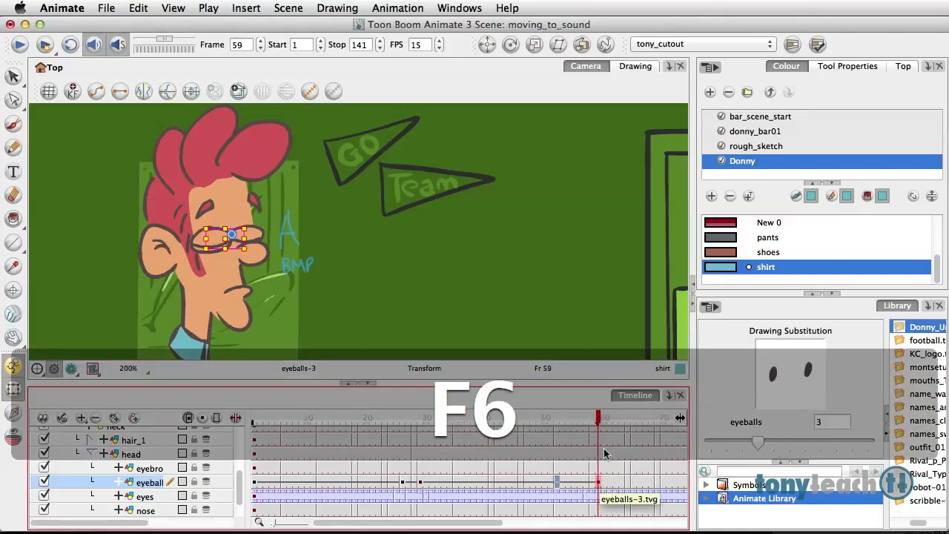
Step: Shift the pupils forward toward the nose and slightly down at frame 63
drag(601, 422, 614, 420)
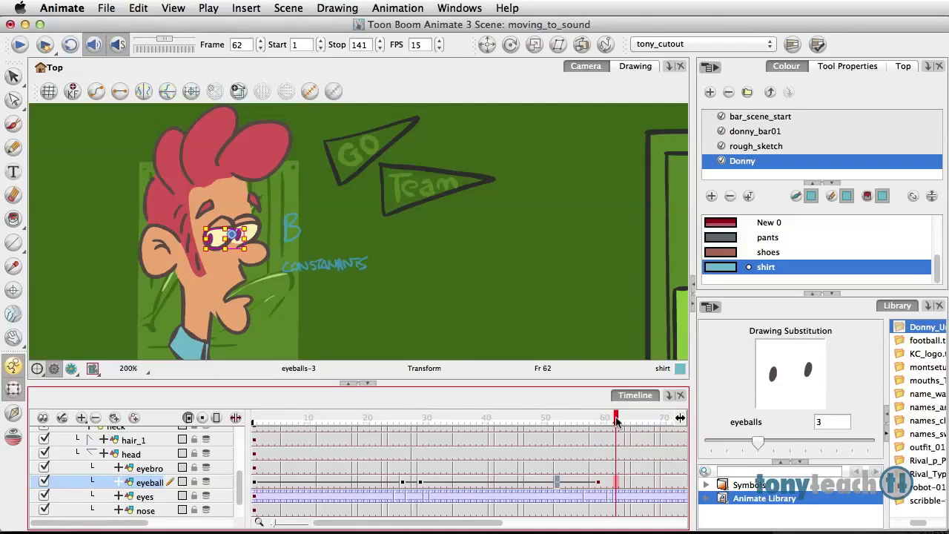
drag(616, 420, 621, 420)
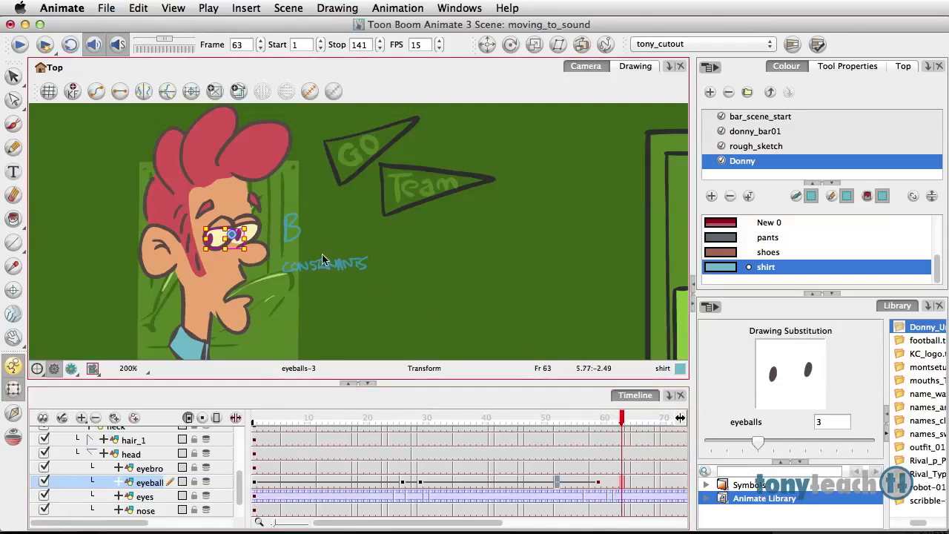
drag(238, 235, 248, 240)
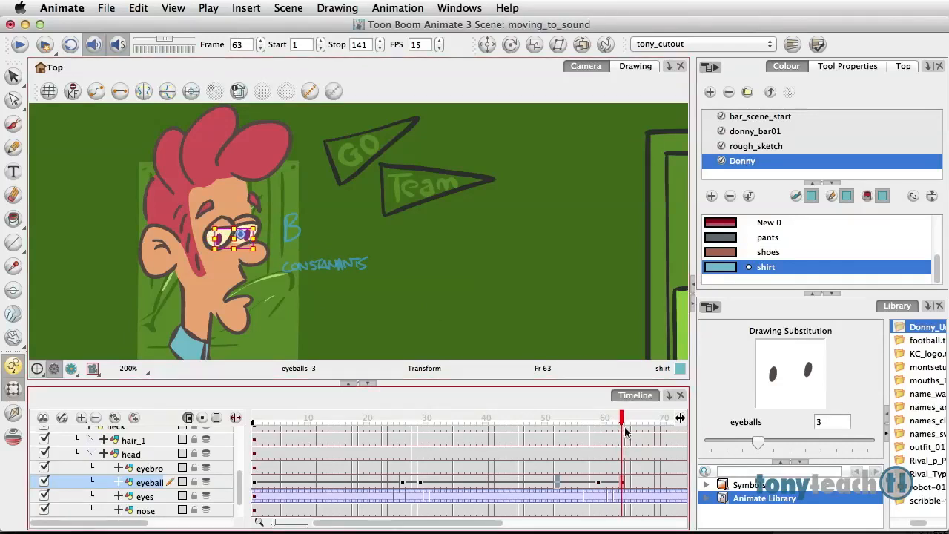
mouse_move(621, 422)
mouse_down()
mouse_move(586, 423)
mouse_move(650, 432)
mouse_move(597, 430)
mouse_move(623, 430)
mouse_up()
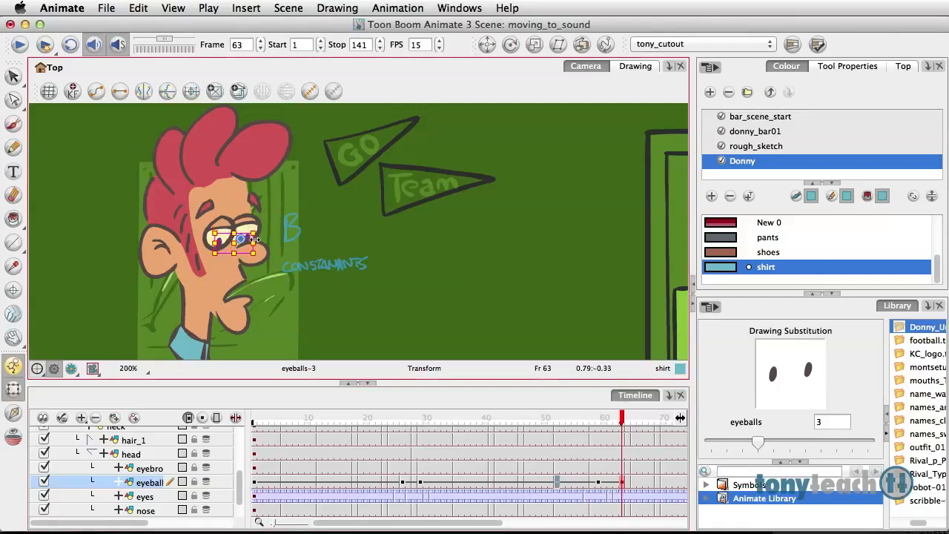
Step: Insert a keyframe on the eyeballs layer at frame 104
mouse_move(621, 425)
mouse_down()
mouse_move(586, 433)
mouse_move(676, 443)
mouse_move(309, 431)
mouse_move(446, 441)
mouse_up()
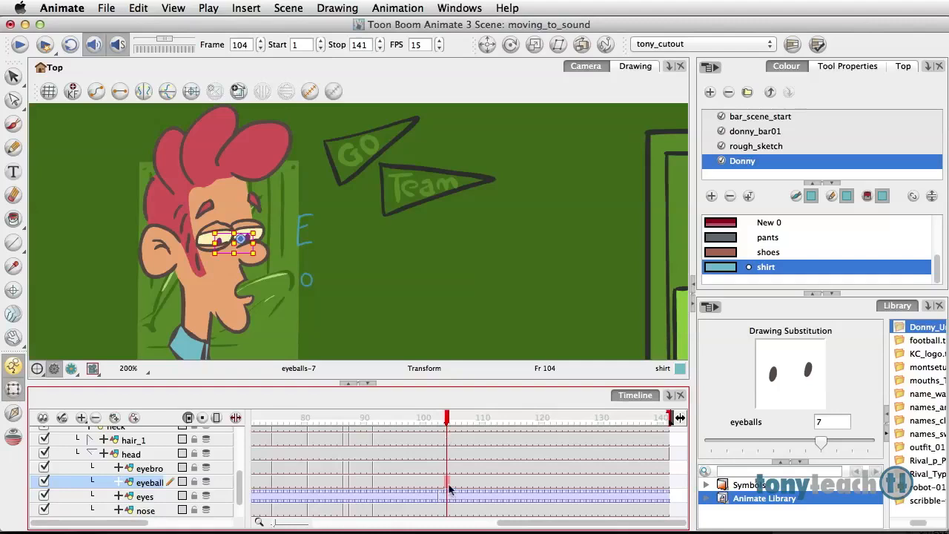
key(F6)
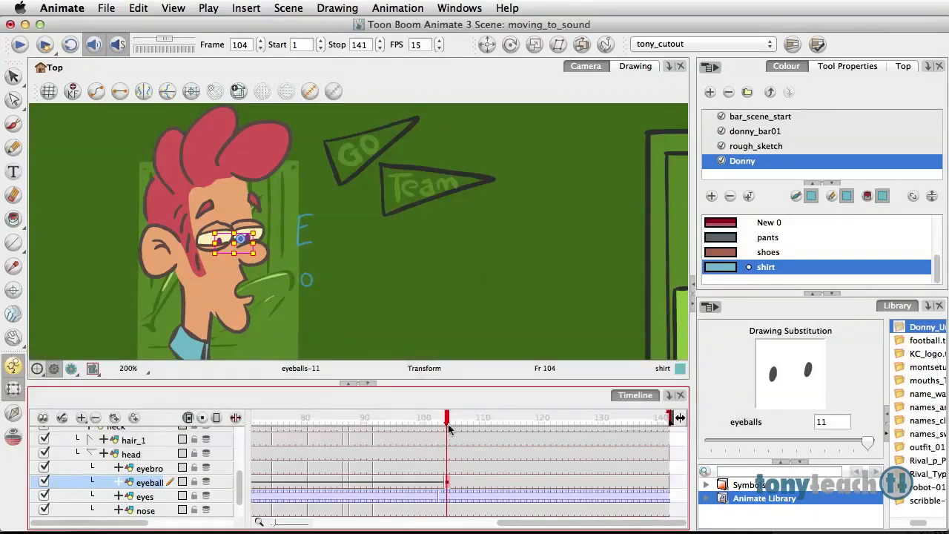
Step: Shift the pupils slightly up and back toward the ear at frame 107 on the eyeballs layer
drag(448, 422, 464, 422)
click(258, 247)
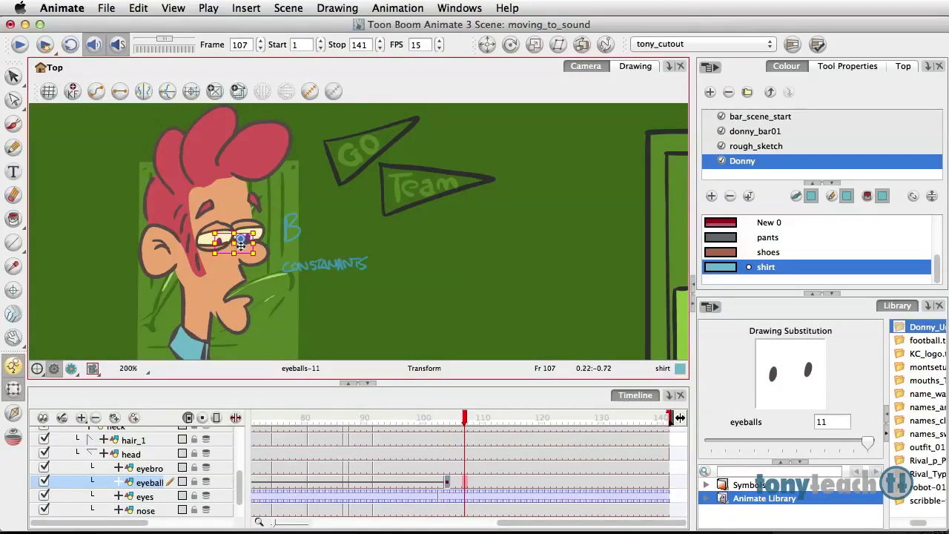
drag(236, 242, 233, 242)
click(461, 423)
Step: Add a blink on the eyes layer using drawing 3 at frame 128, drawing 2 at frame 130 and drawing 1 at frame 131
mouse_move(462, 423)
mouse_down()
mouse_move(440, 423)
mouse_move(619, 456)
mouse_move(588, 455)
mouse_up()
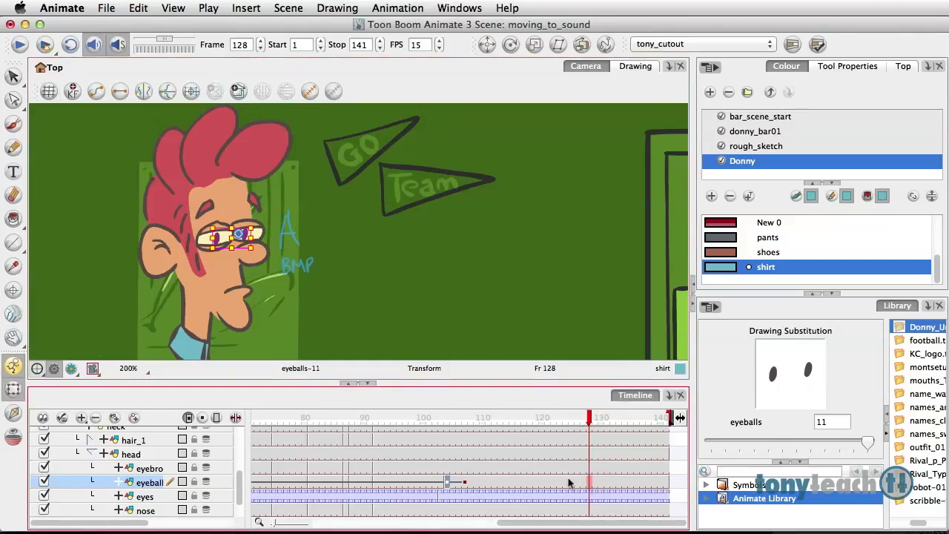
click(145, 496)
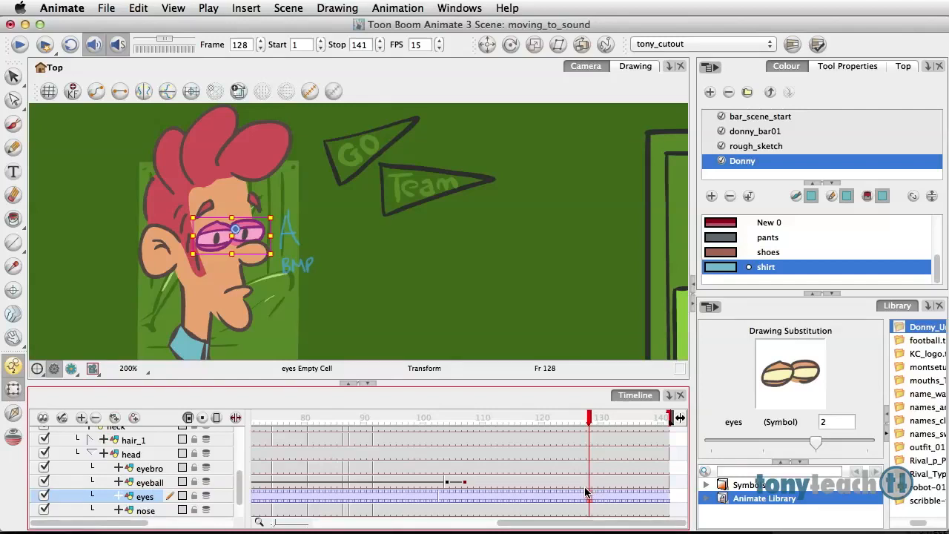
key(bracketright)
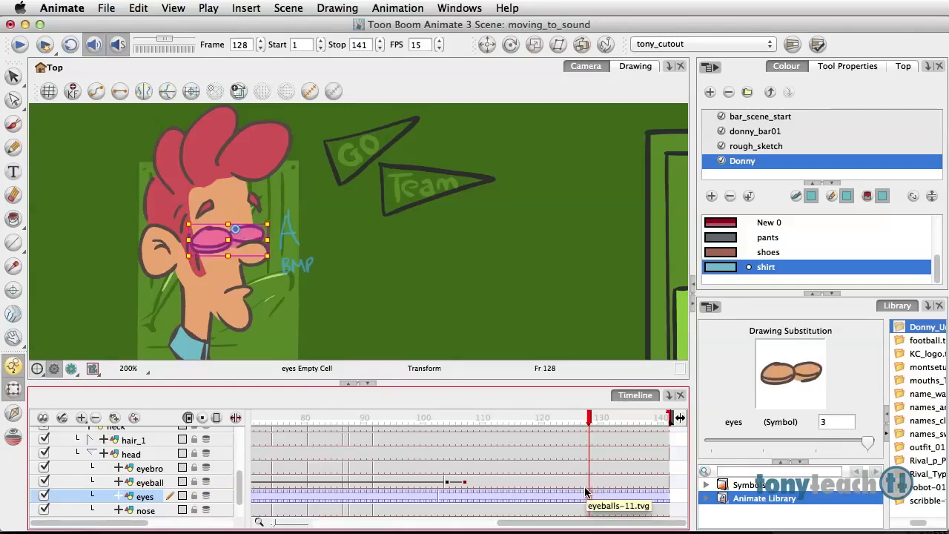
click(595, 420)
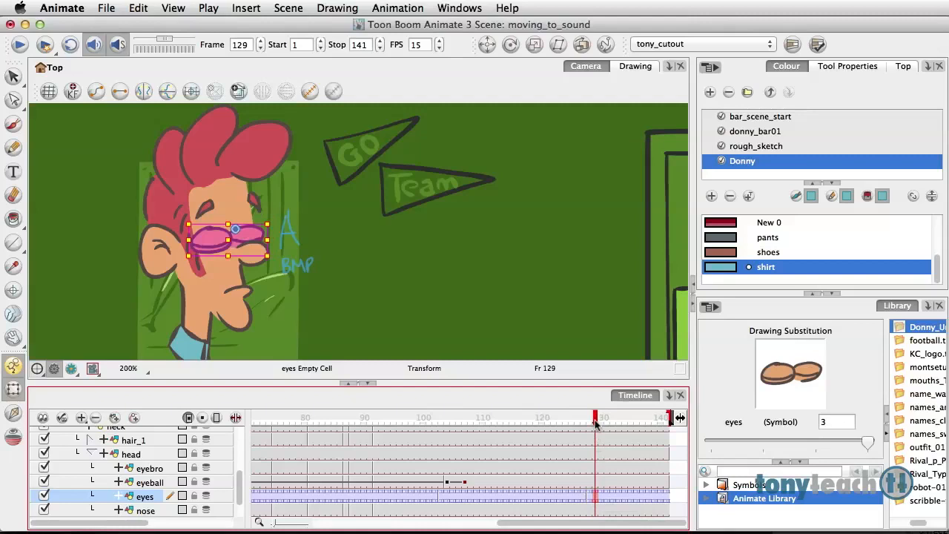
click(601, 420)
key(bracketleft)
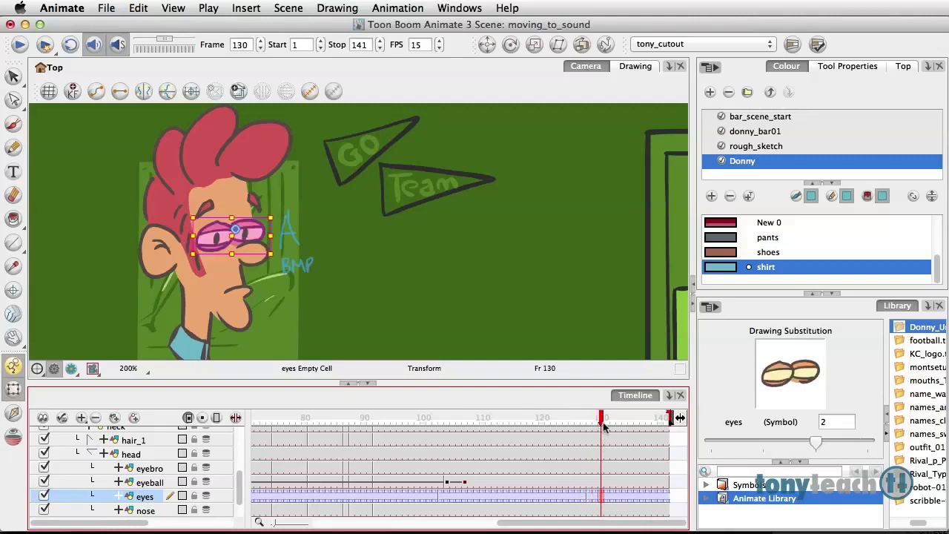
click(605, 420)
key(bracketleft)
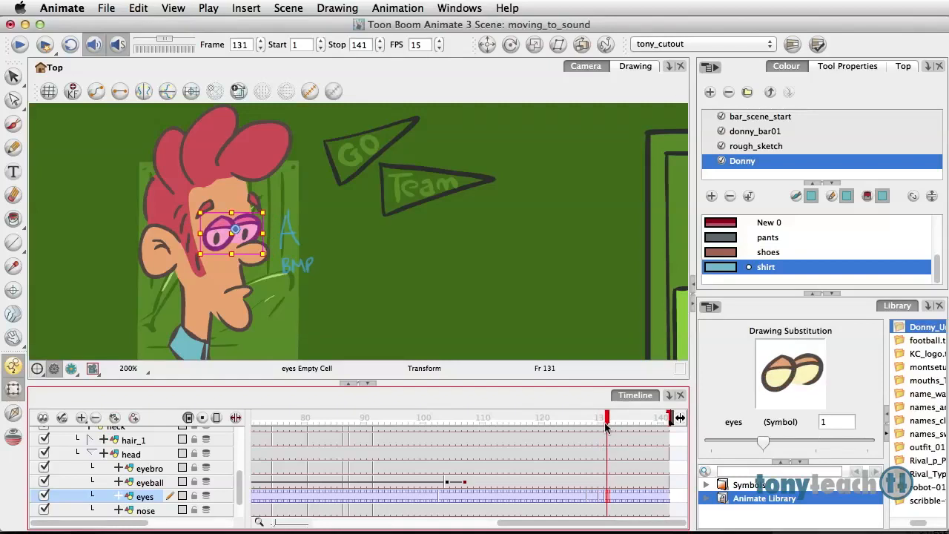
Step: Play the scene with looping on to review the blinks and pupil movements against the dialogue
click(127, 441)
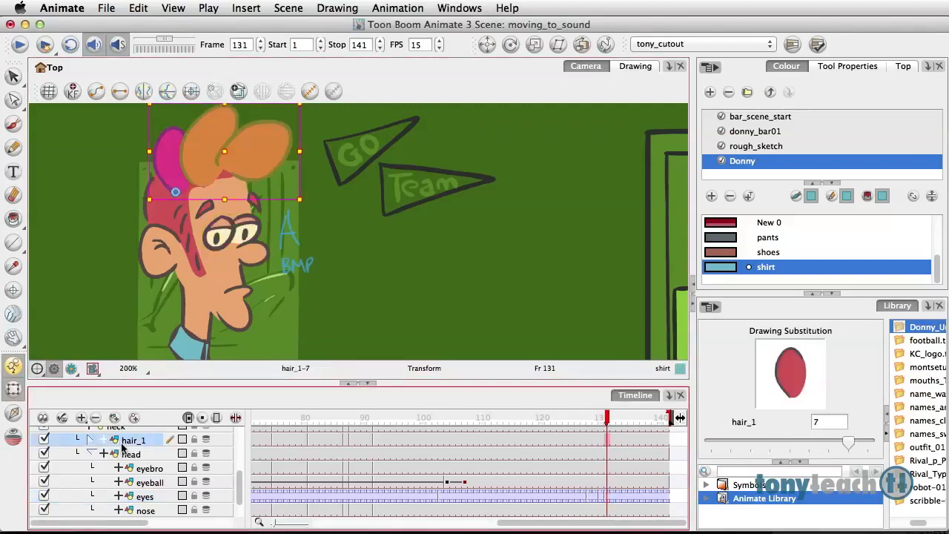
click(26, 46)
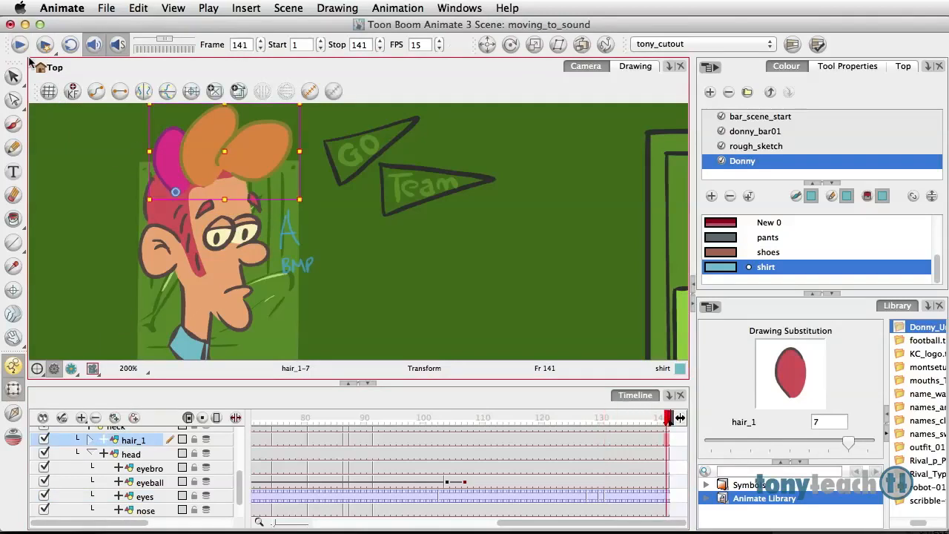
click(72, 46)
click(22, 46)
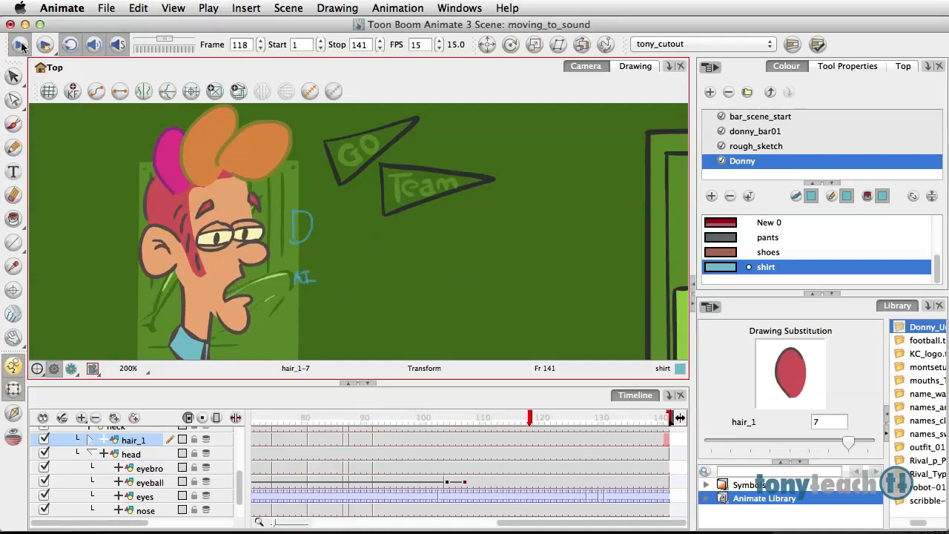
click(21, 46)
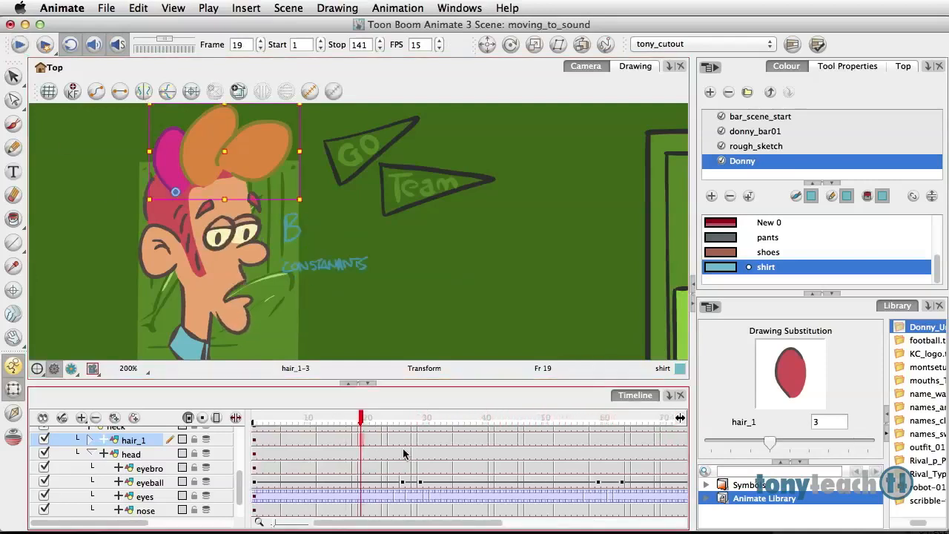
Step: Collapse the head layer's children and insert keyframes on the head and hair_1 layers at frame 58 to hold the head pose
drag(363, 422, 594, 456)
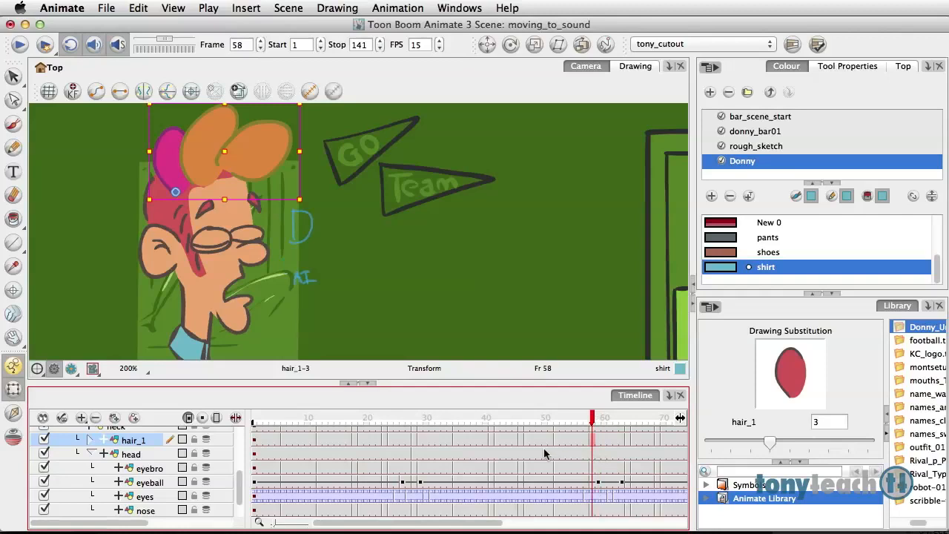
click(88, 454)
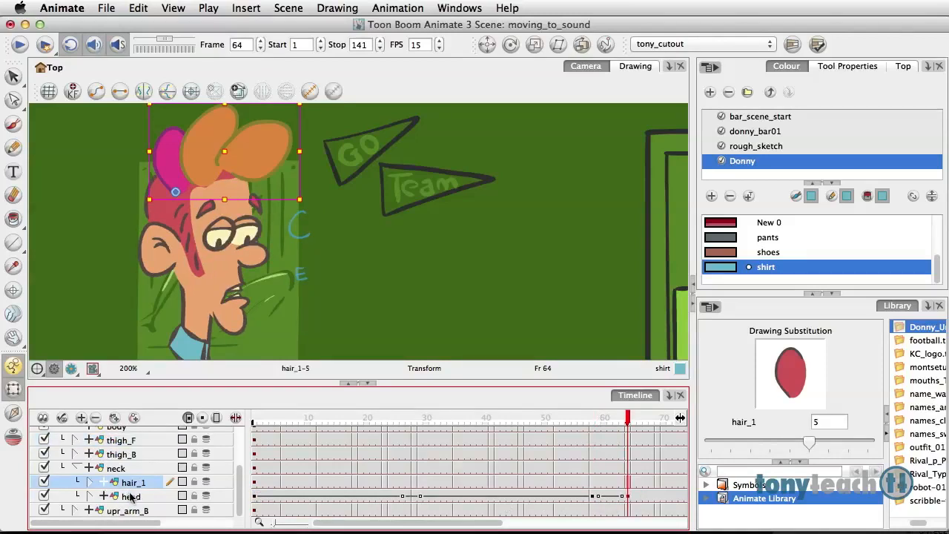
shift+click(129, 496)
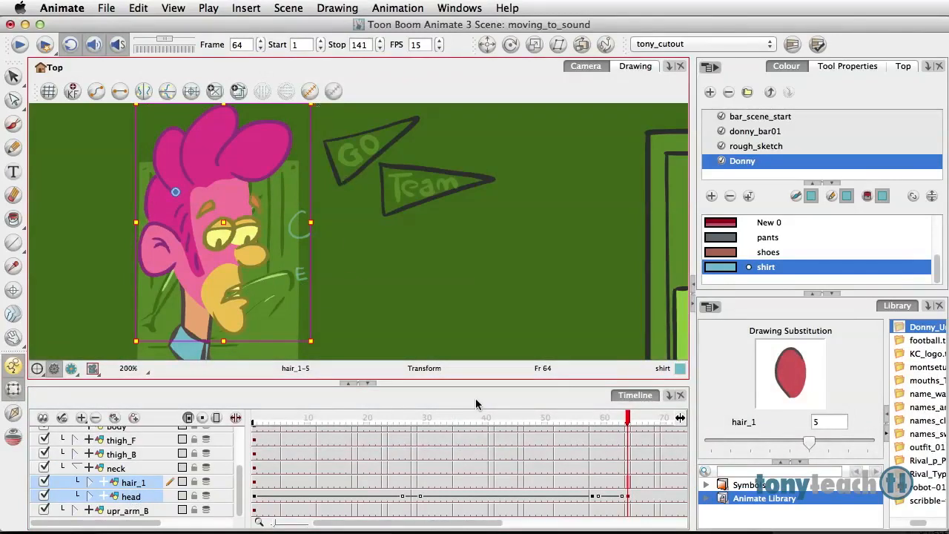
click(593, 484)
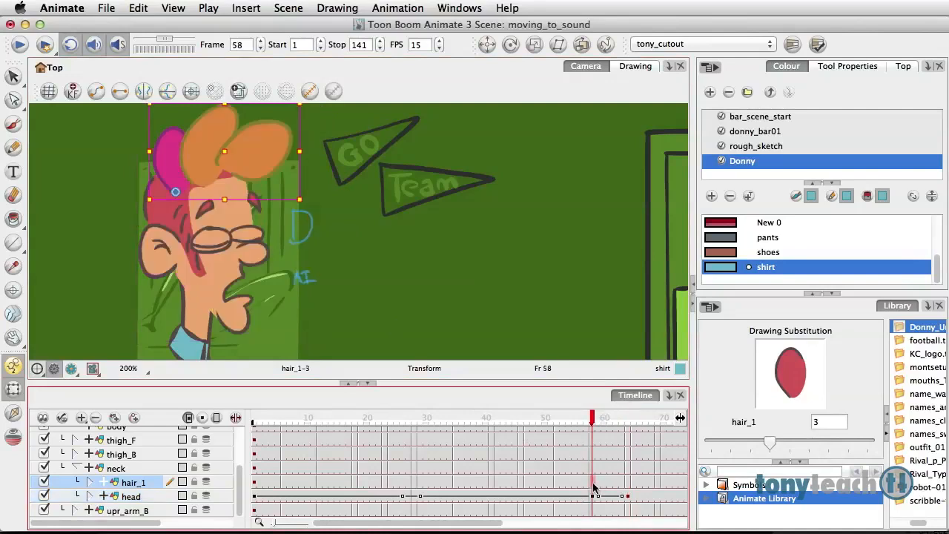
key(F6)
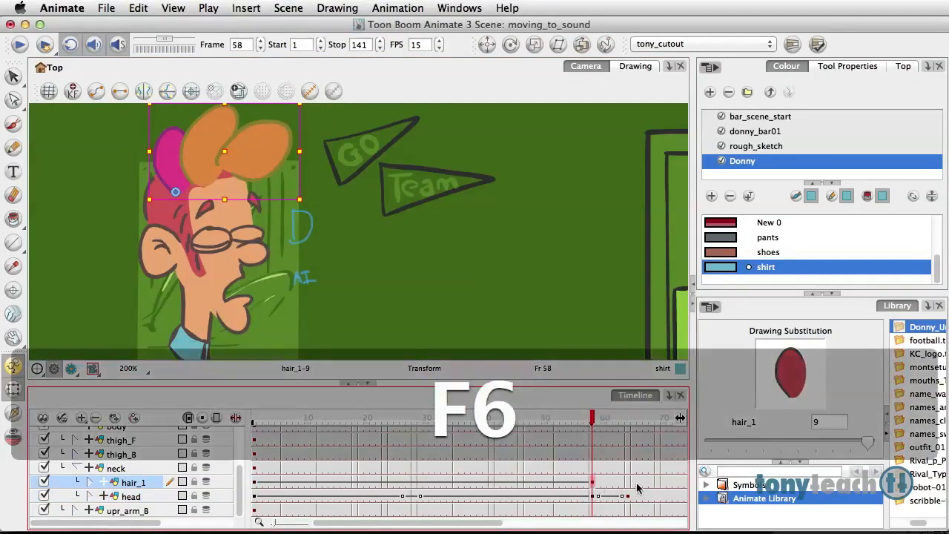
Step: Move the pivot of the head and hair_1 to the jaw near the neck and tilt them forward together at frame 64
click(627, 487)
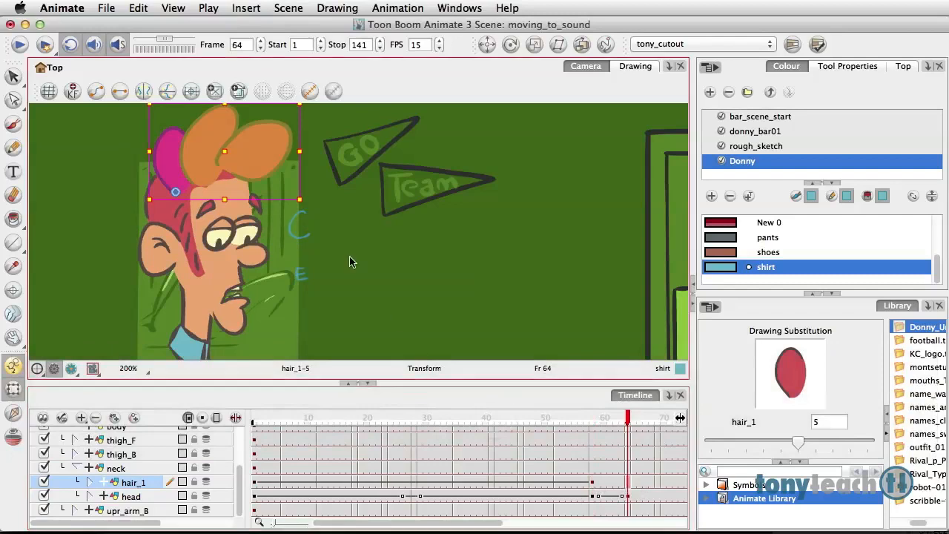
shift+click(629, 496)
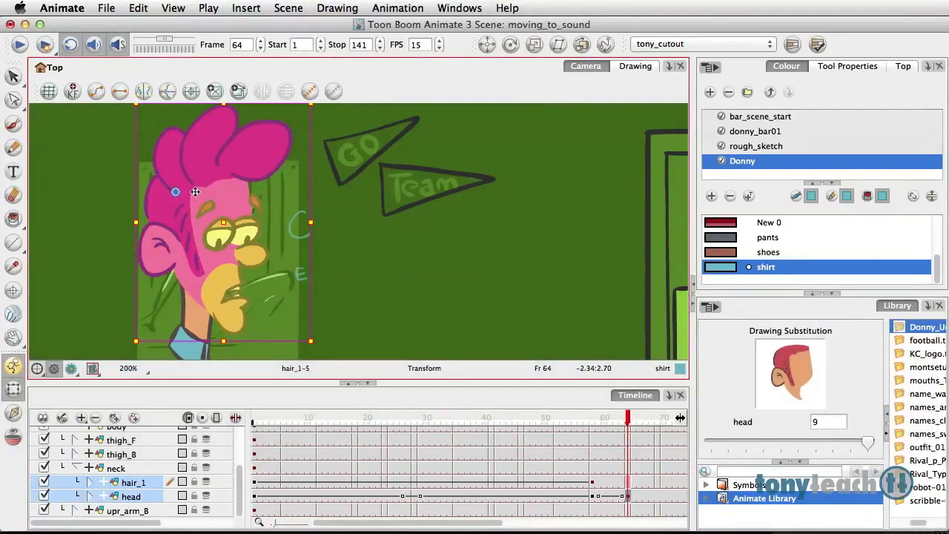
drag(175, 192, 192, 292)
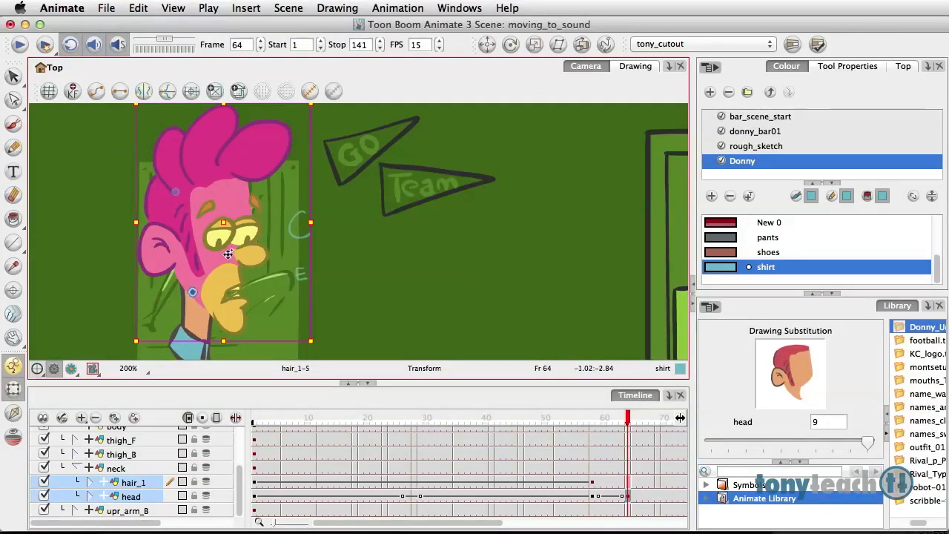
drag(315, 108, 325, 132)
key(super+z)
drag(323, 109, 343, 151)
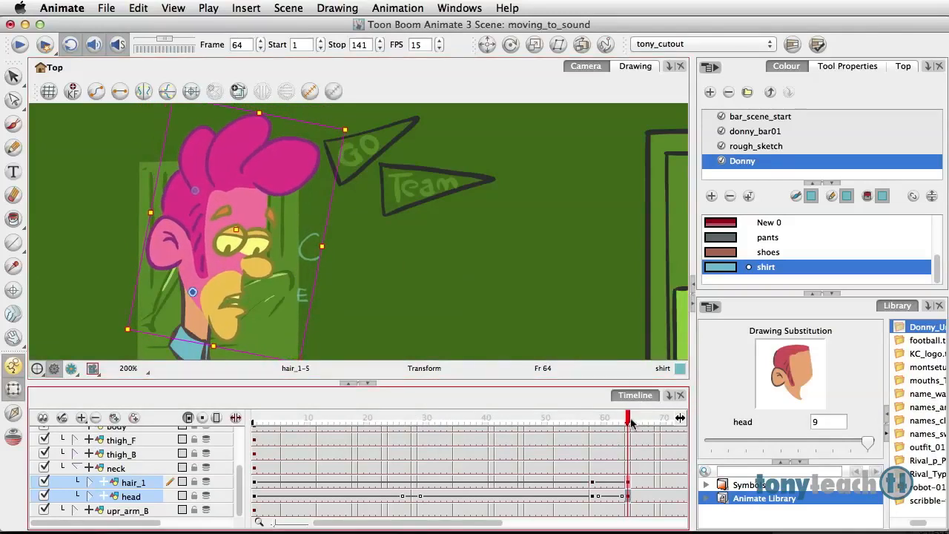
Step: Insert a keyframe on both the hair_1 and head layers at frame 82 to hold the forward tilt
mouse_move(624, 421)
mouse_down()
mouse_move(604, 424)
mouse_move(659, 448)
mouse_move(678, 443)
mouse_move(419, 431)
mouse_move(567, 460)
mouse_up()
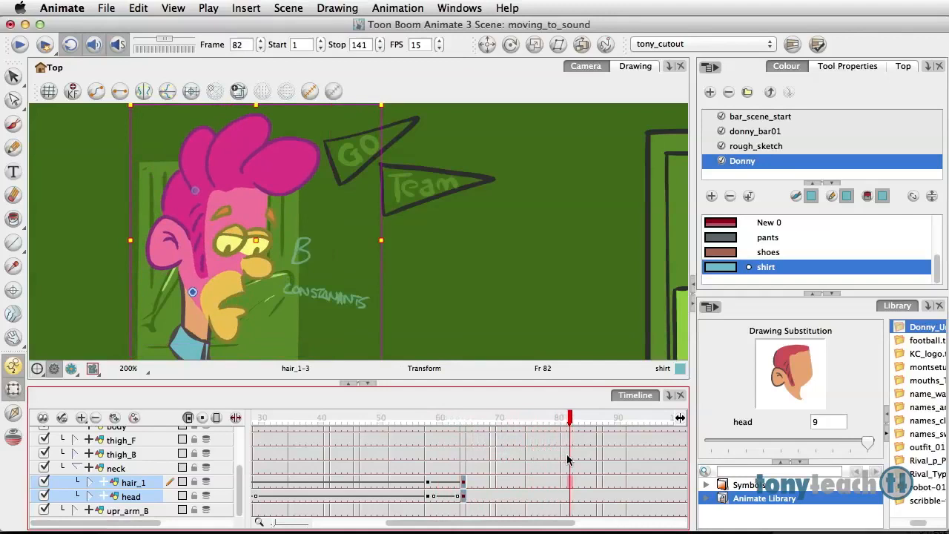
click(570, 495)
click(569, 481)
key(F6)
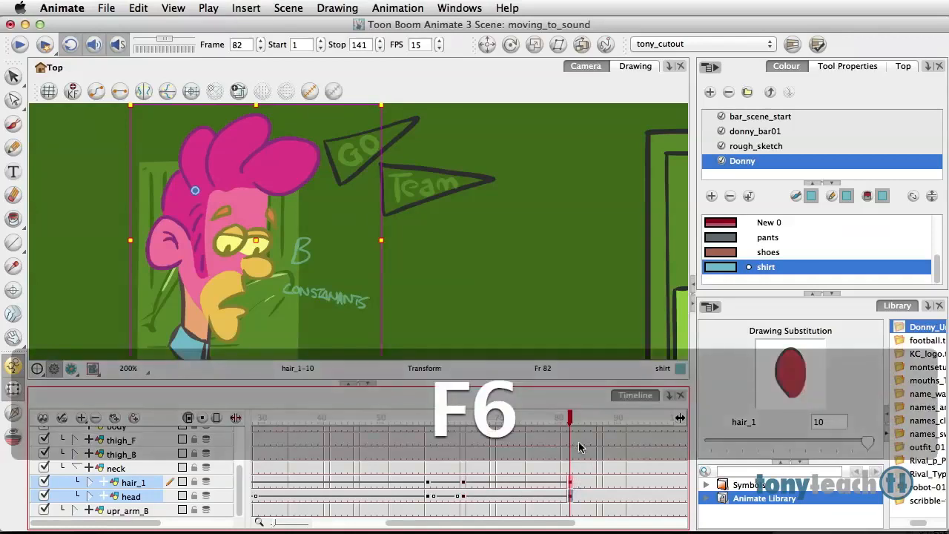
Step: Tilt the head and hair_1 back to nearly upright at frame 89, with the pivot placed on the jaw near the neck
drag(573, 422, 613, 444)
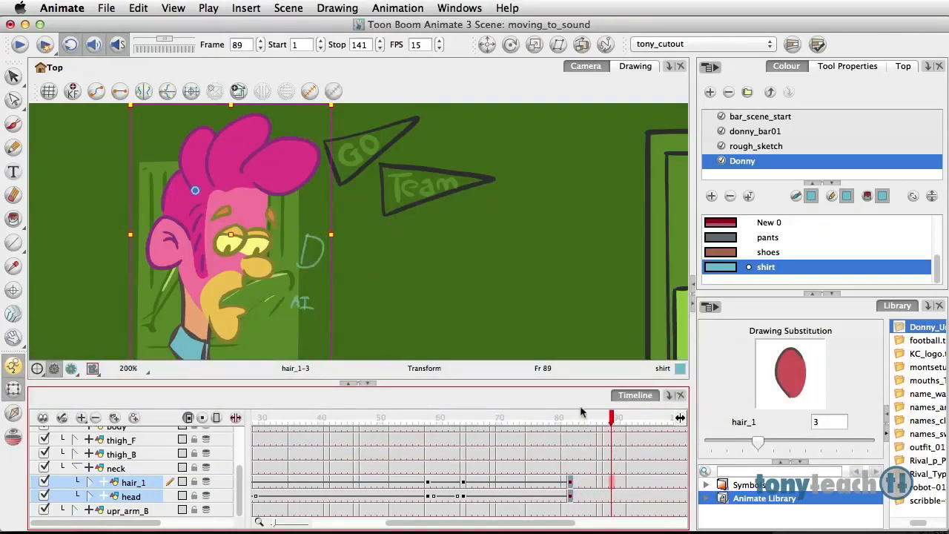
shift+click(612, 498)
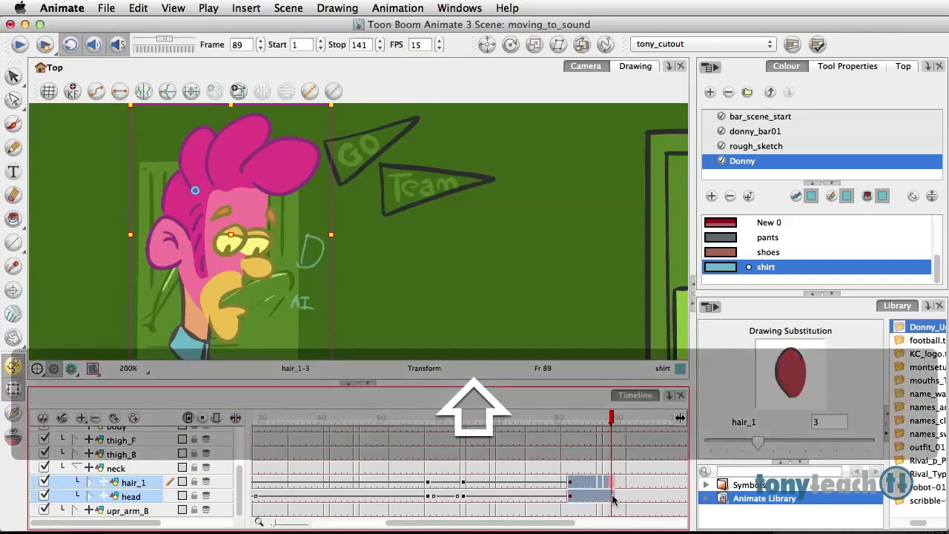
click(614, 492)
shift+click(613, 482)
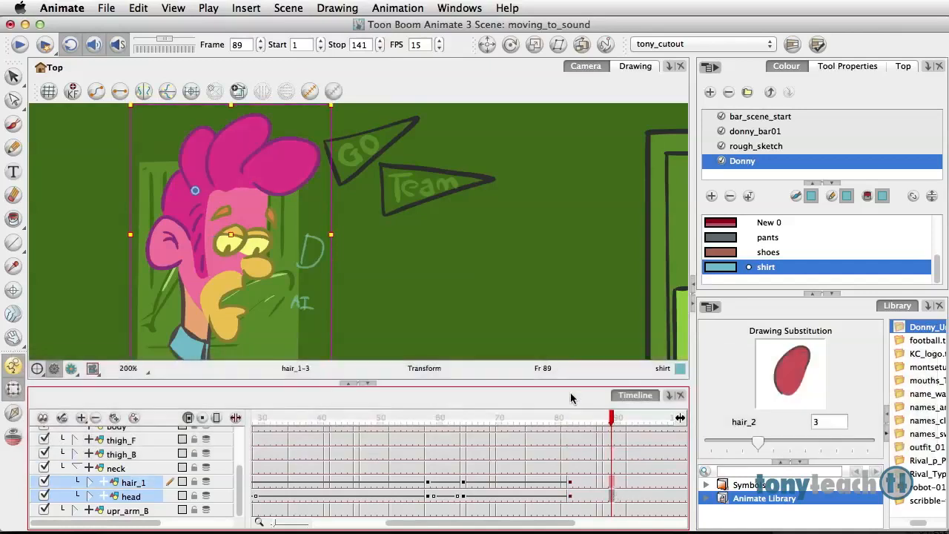
drag(340, 108, 333, 101)
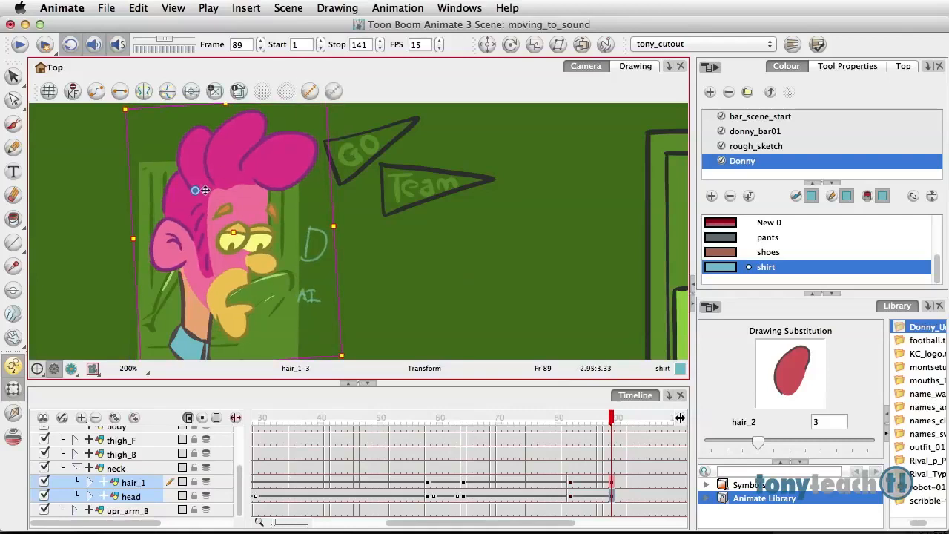
key(super+z)
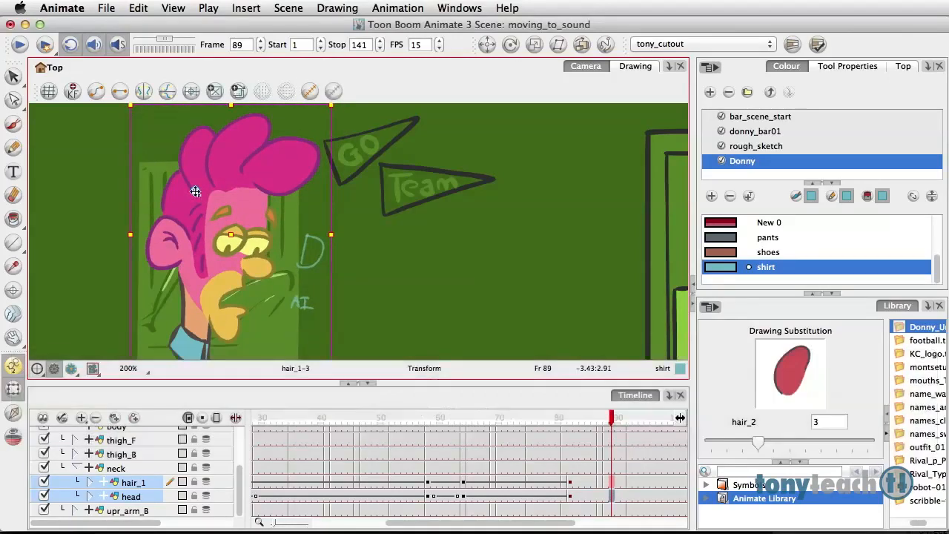
drag(179, 263, 191, 282)
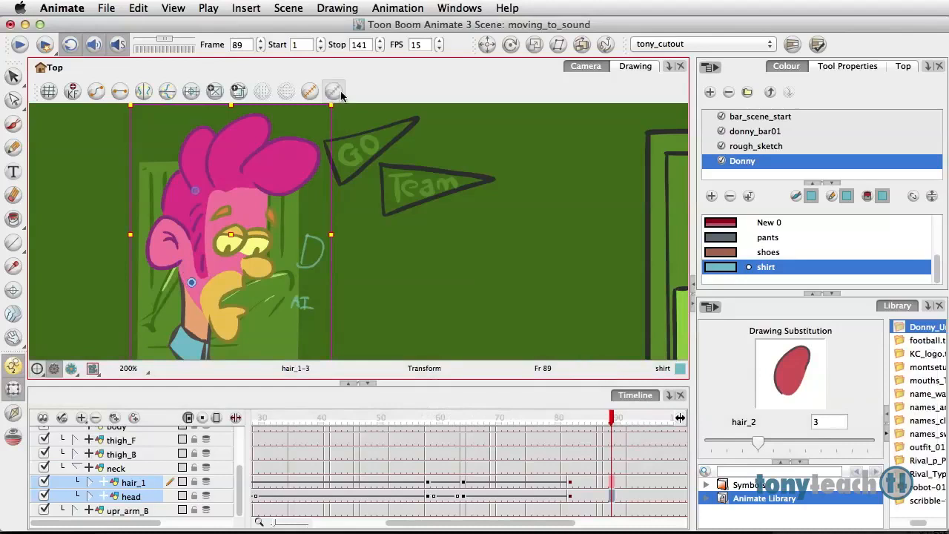
drag(339, 106, 316, 143)
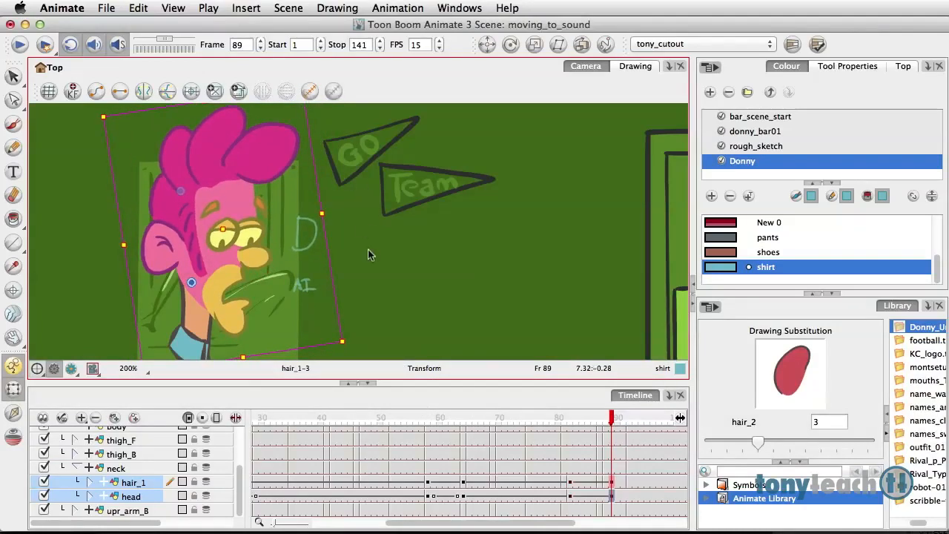
Step: Play the scene from frame 1 with a wider view and the Select tool active to review the head tilts
scroll(368, 256, down, 2)
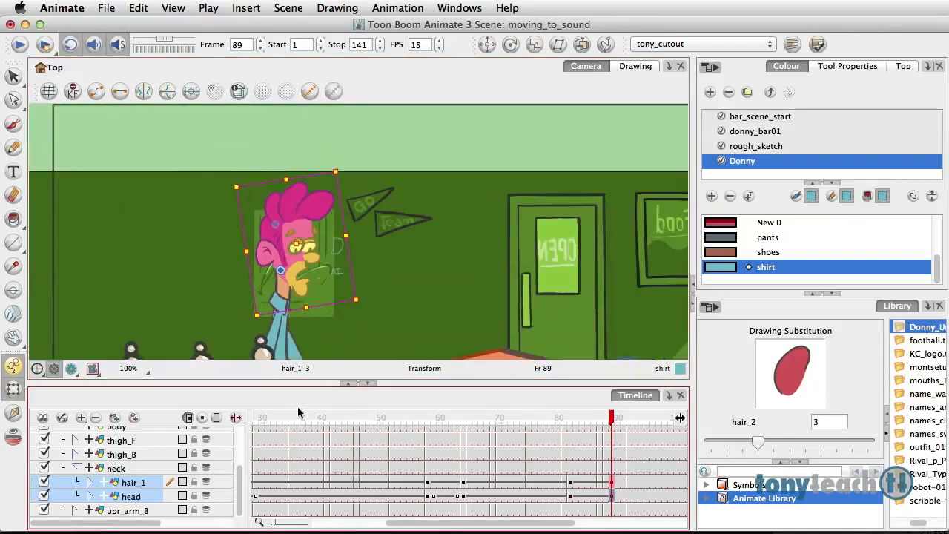
drag(293, 421, 201, 419)
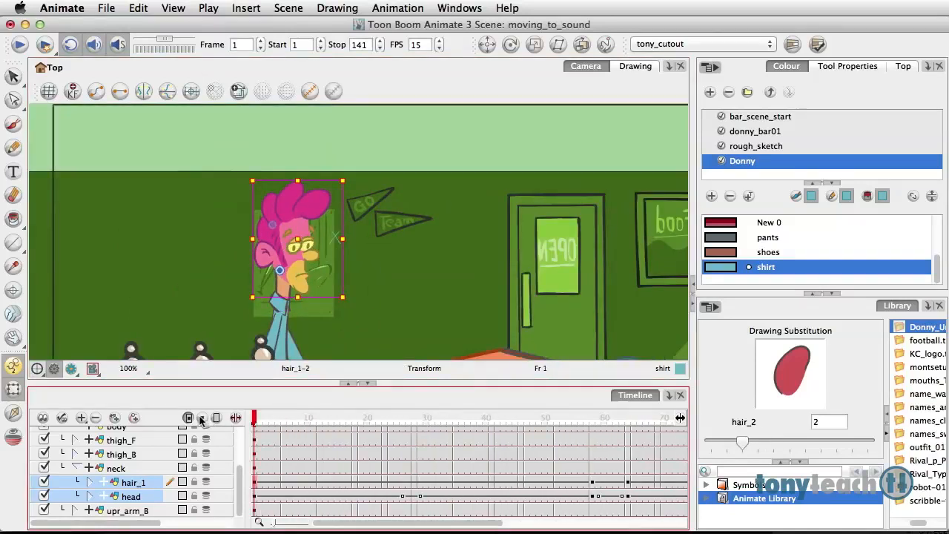
click(13, 77)
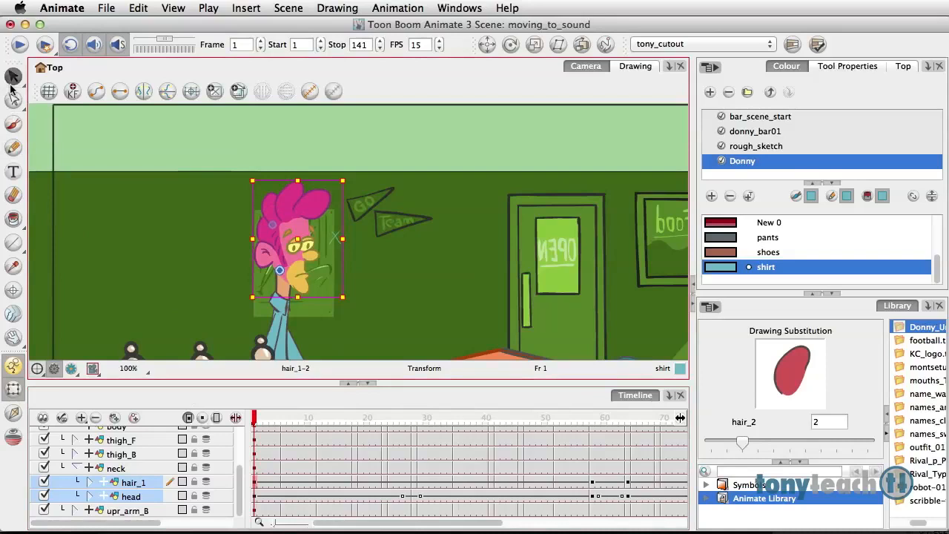
click(13, 365)
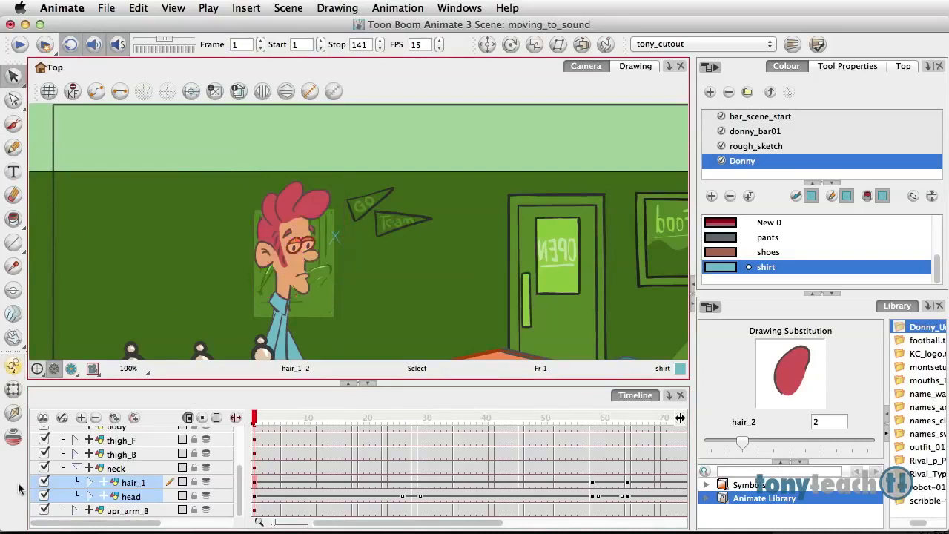
click(23, 43)
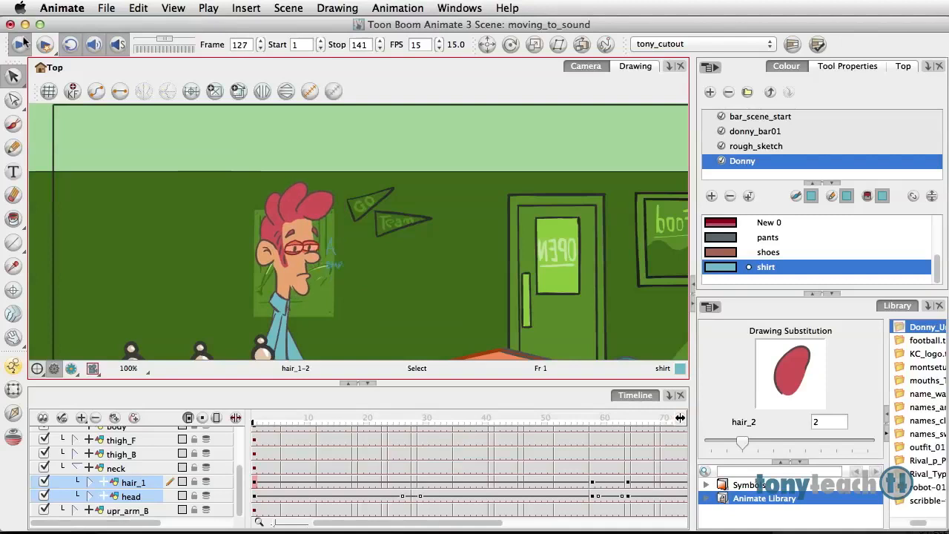
click(21, 44)
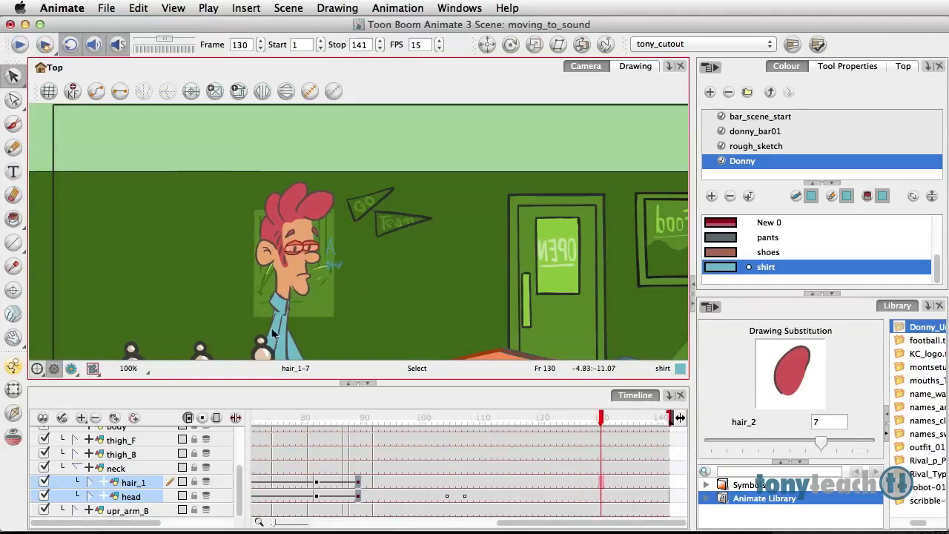
Step: Go to frame 82 and collapse the neck and Donny-P layers in the timeline, with the Transform tool active
click(340, 419)
drag(338, 422, 318, 423)
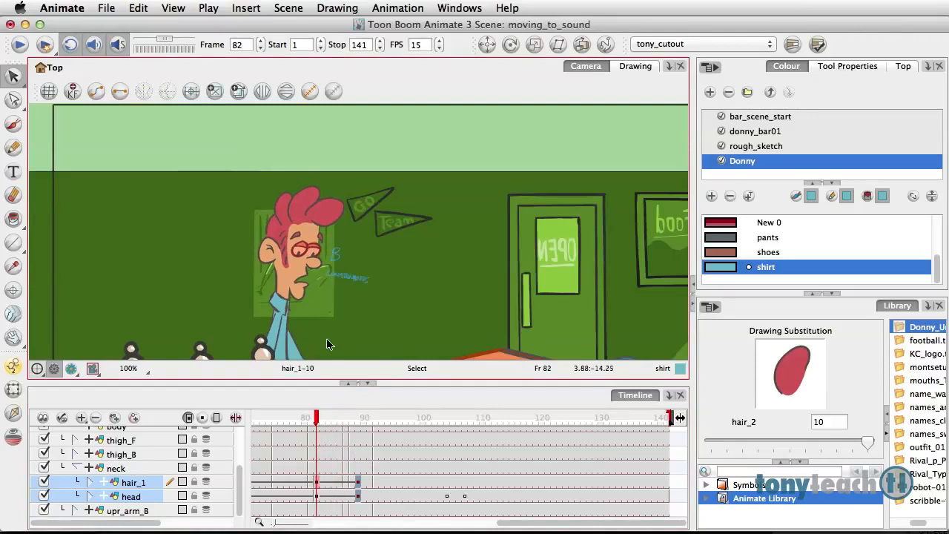
scroll(332, 323, down, 3)
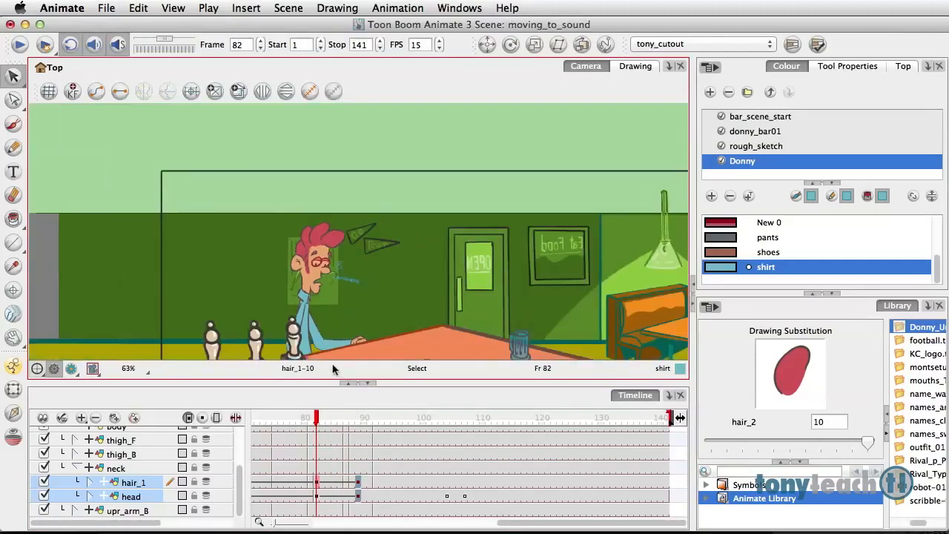
mouse_move(317, 424)
mouse_down()
mouse_move(358, 432)
mouse_move(316, 430)
mouse_up()
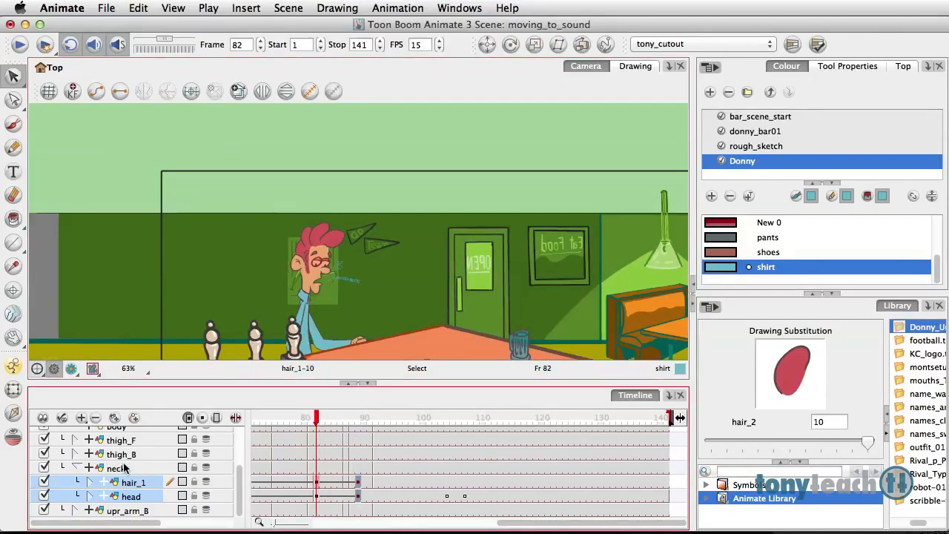
click(82, 465)
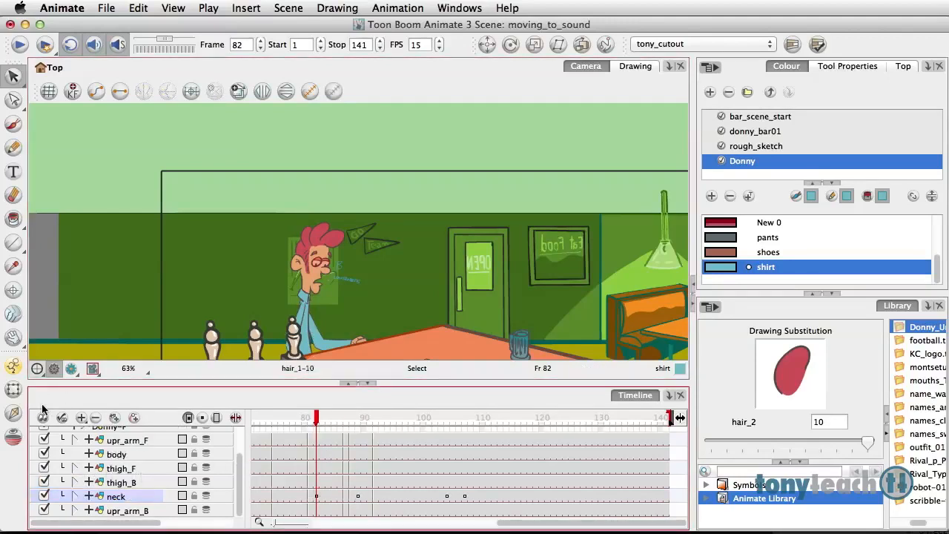
click(14, 365)
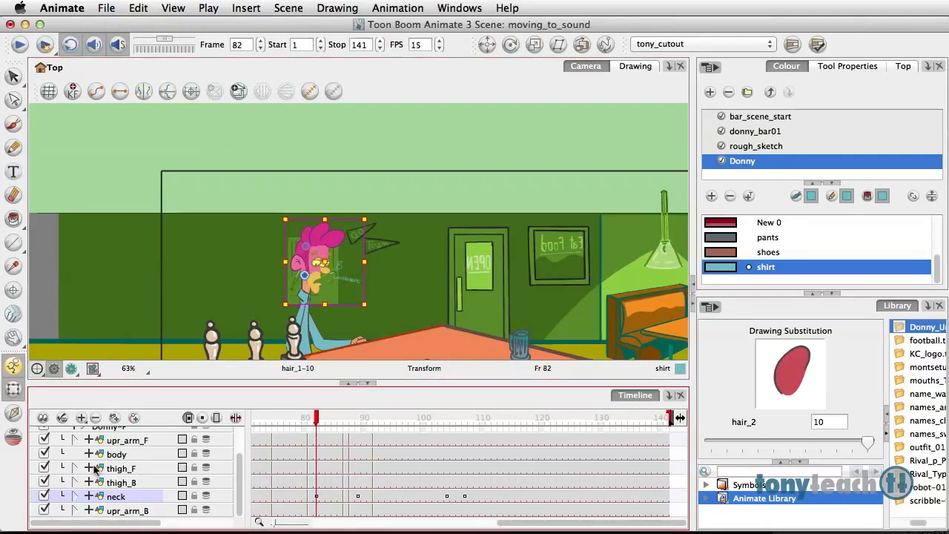
scroll(132, 474, up, 3)
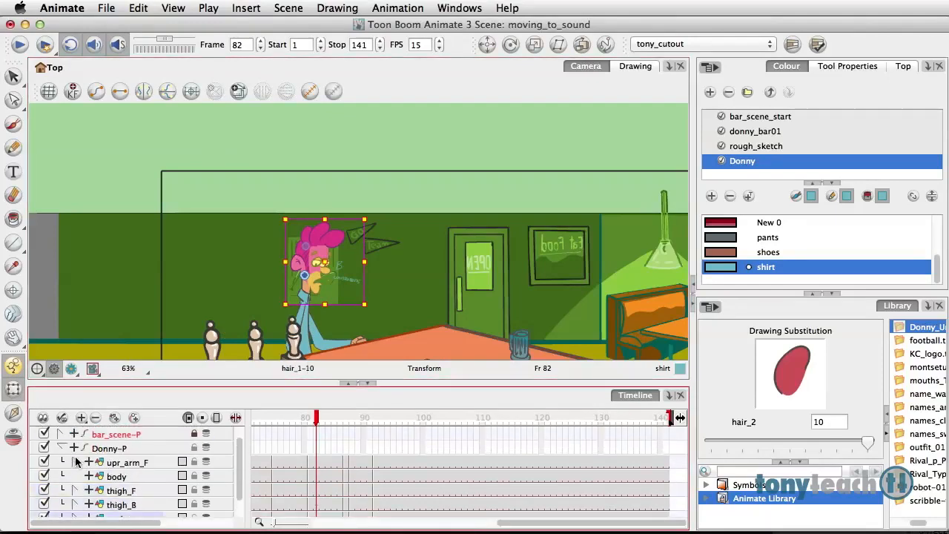
click(61, 448)
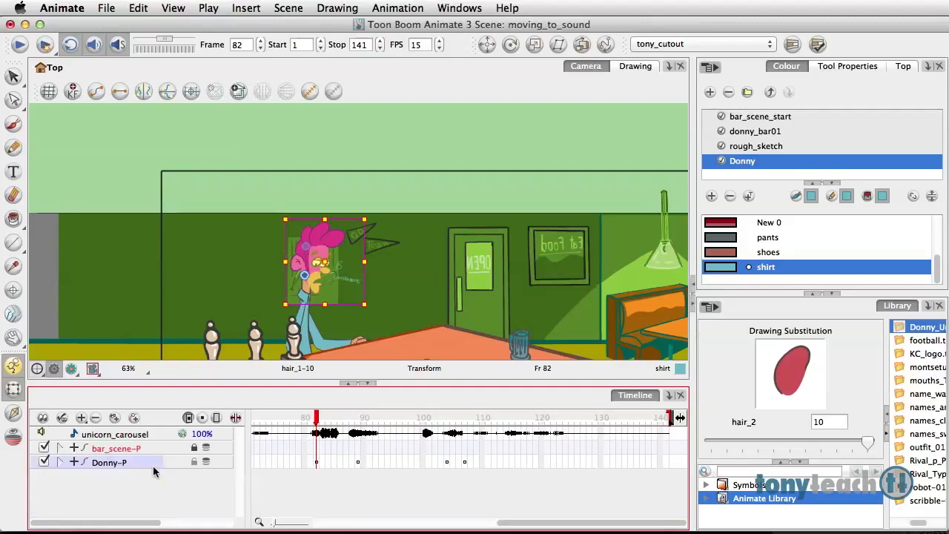
Step: Insert a keyframe on Donny-P at frame 82 and tilt the whole character slightly backward at frame 89
click(317, 465)
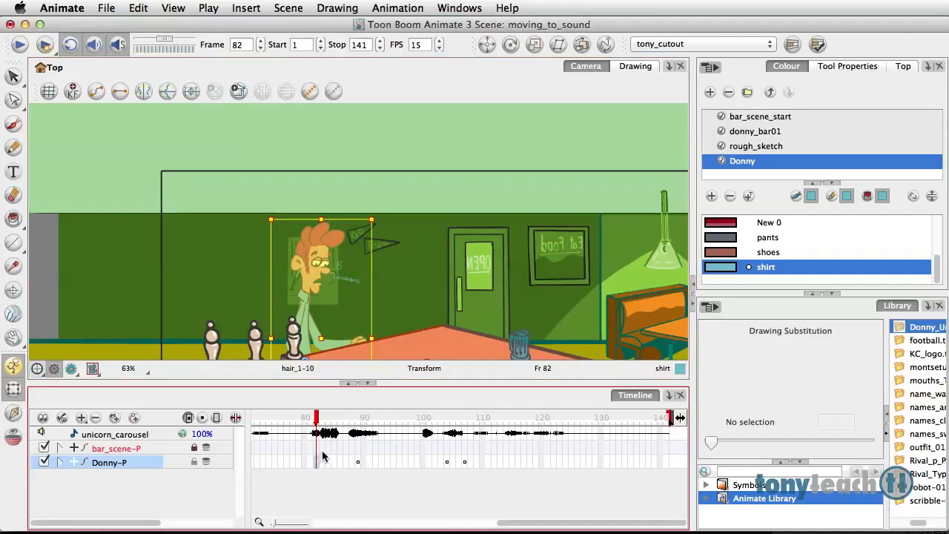
key(F6)
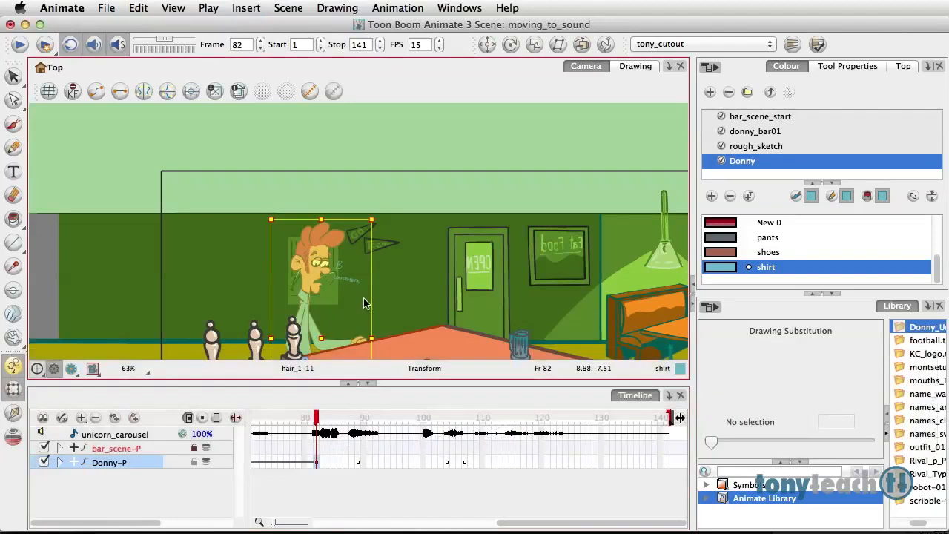
click(357, 465)
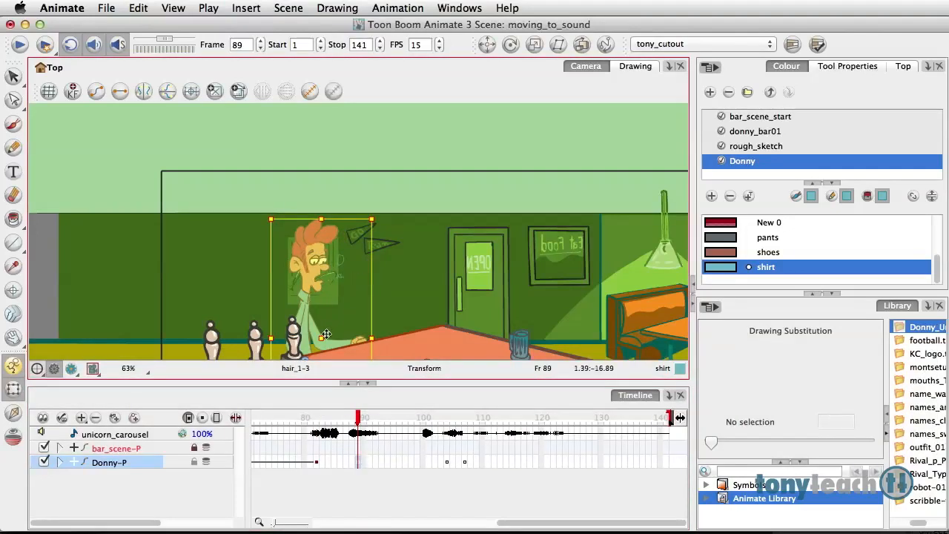
scroll(345, 333, down, 5)
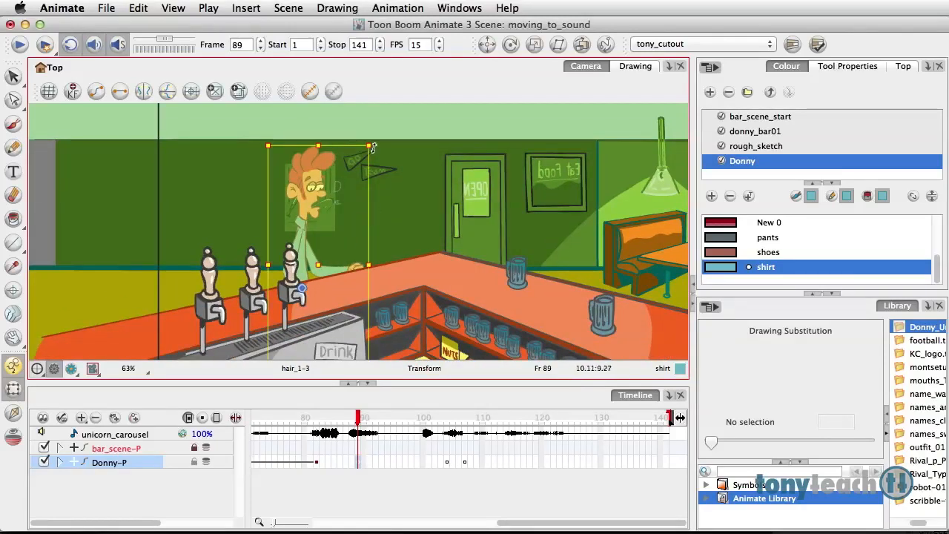
drag(377, 144, 363, 142)
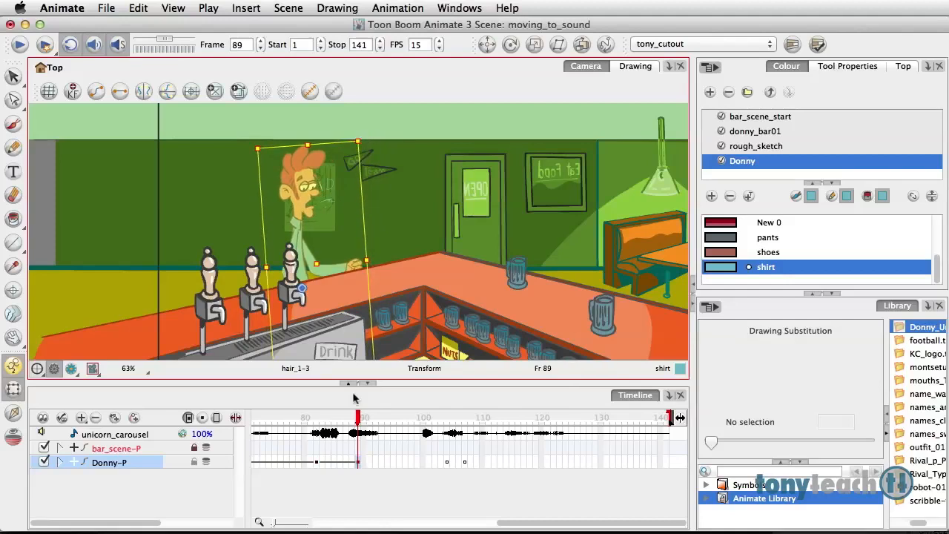
Step: At frame 89, rotate the back upper arm upward and bend its lower arm so the hand rises in front of the chest
mouse_move(358, 421)
mouse_down()
mouse_move(343, 423)
mouse_move(369, 435)
mouse_move(273, 438)
mouse_move(381, 440)
mouse_move(403, 451)
mouse_move(356, 458)
mouse_move(391, 460)
mouse_up()
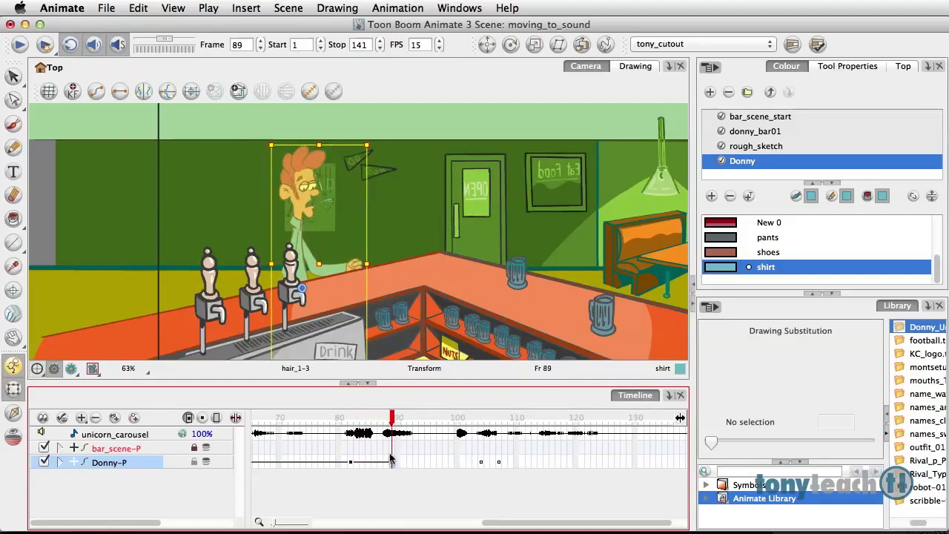
click(13, 365)
click(192, 511)
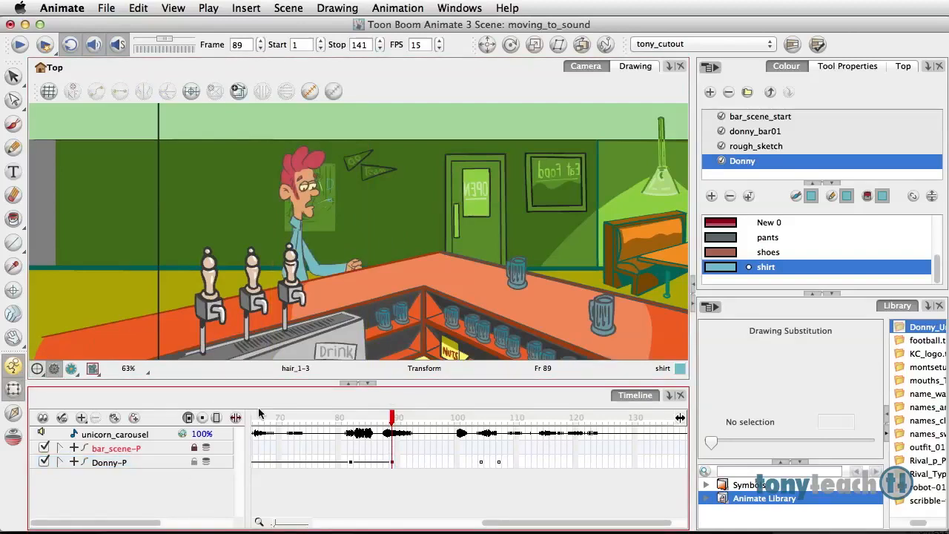
click(317, 268)
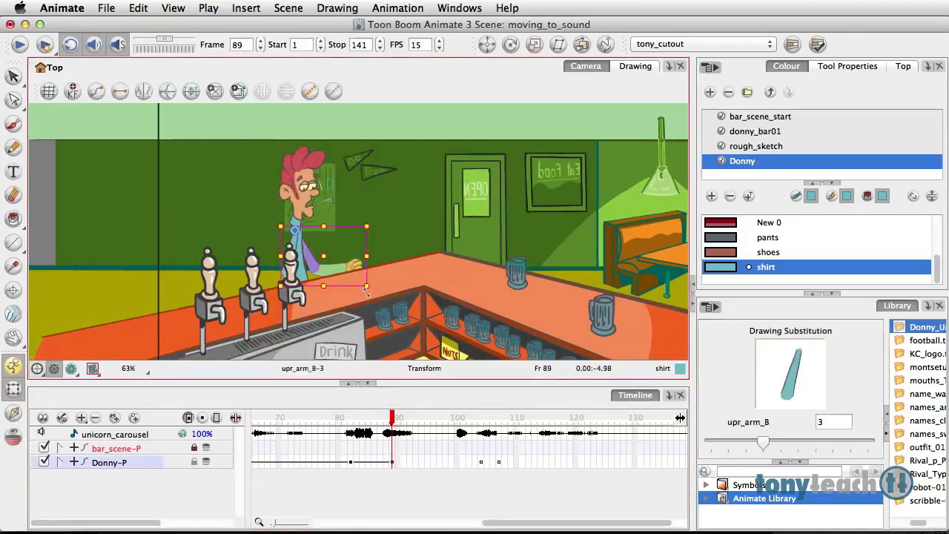
drag(373, 293, 373, 266)
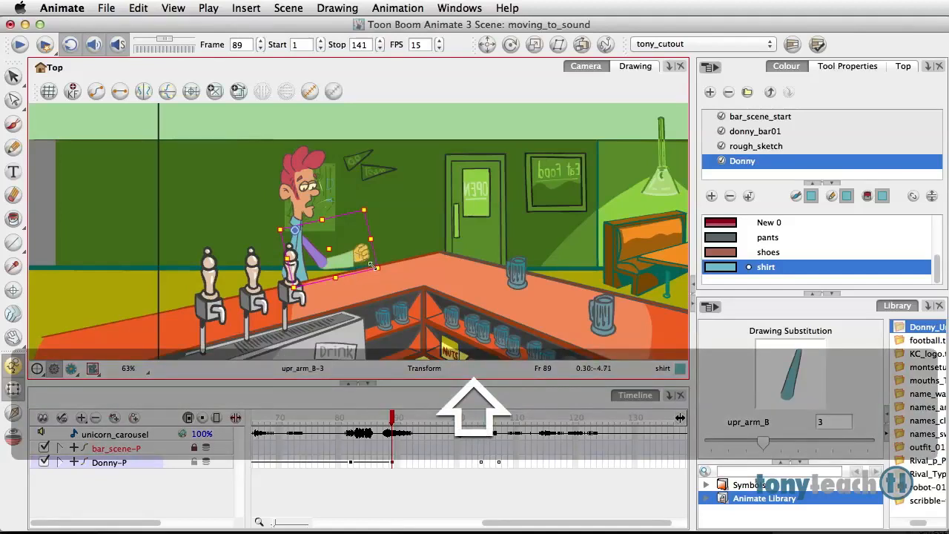
key(shift+b)
drag(377, 280, 365, 234)
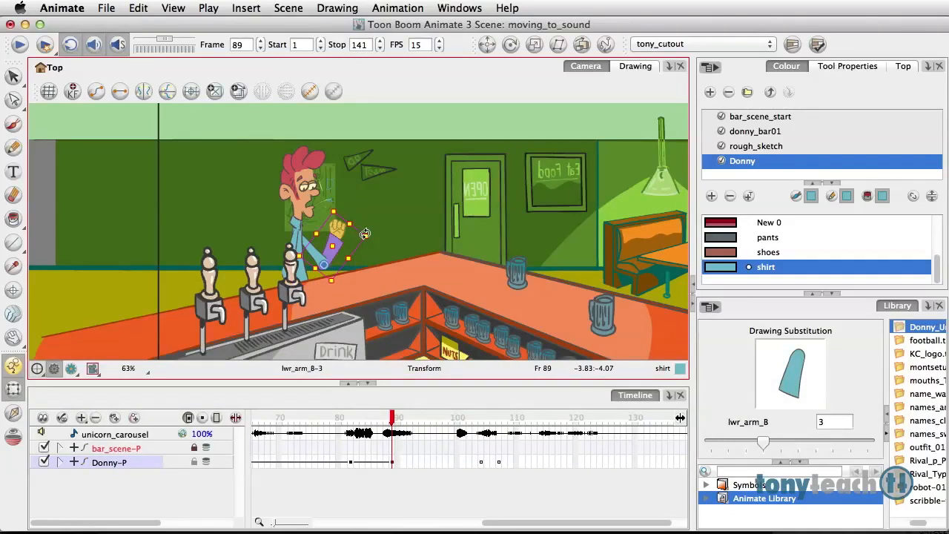
Step: At frame 93, rotate the back lower arm down until the forearm is nearly horizontal
click(395, 412)
mouse_move(393, 419)
mouse_down()
mouse_move(360, 419)
mouse_move(402, 420)
mouse_move(306, 433)
mouse_move(414, 444)
mouse_up()
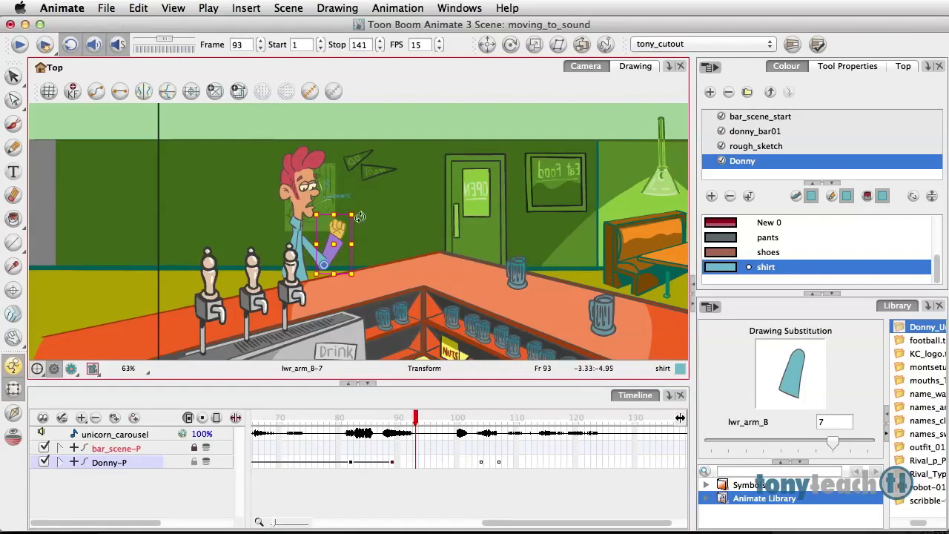
drag(361, 218, 373, 267)
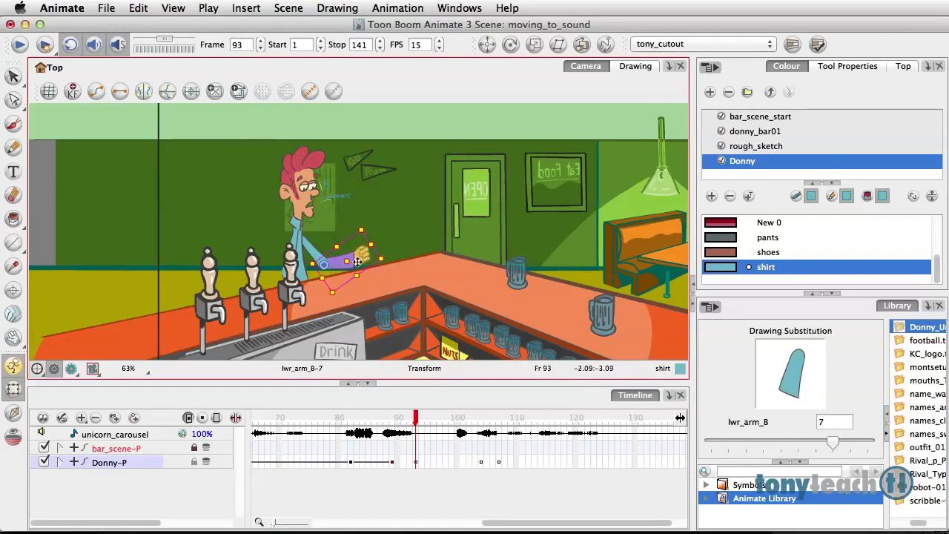
Step: At frame 93, select the back upper arm through the hand's parent parts and rotate it down until the hand drops behind the bar
click(363, 261)
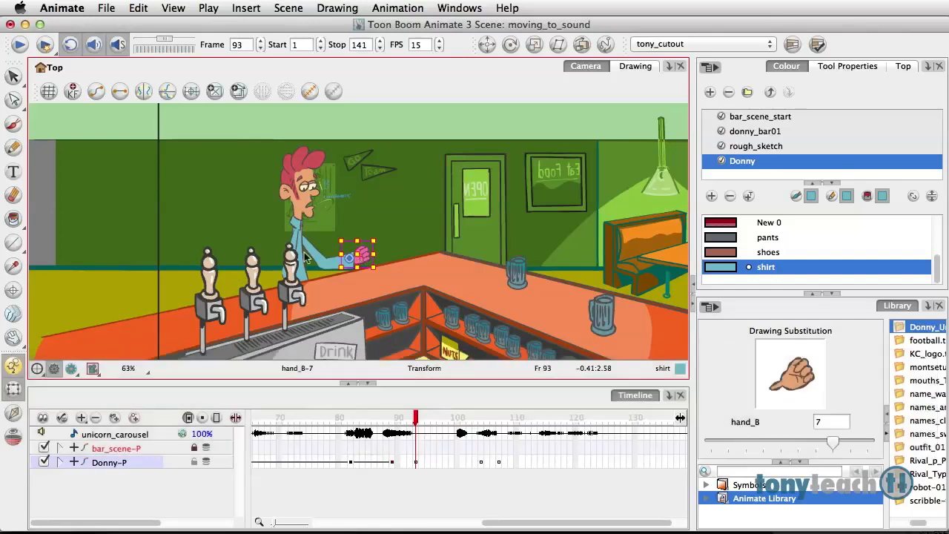
key(b)
key(b)
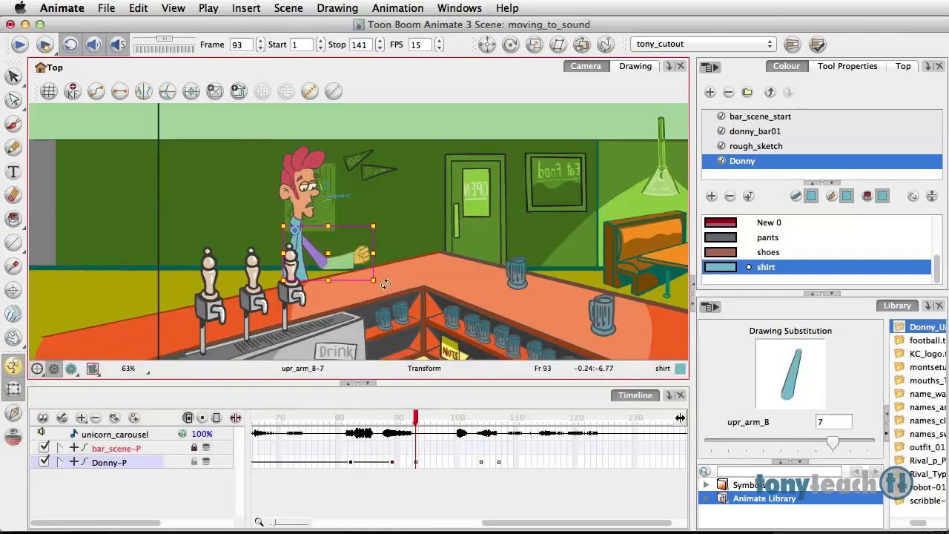
drag(384, 286, 362, 311)
drag(415, 421, 415, 444)
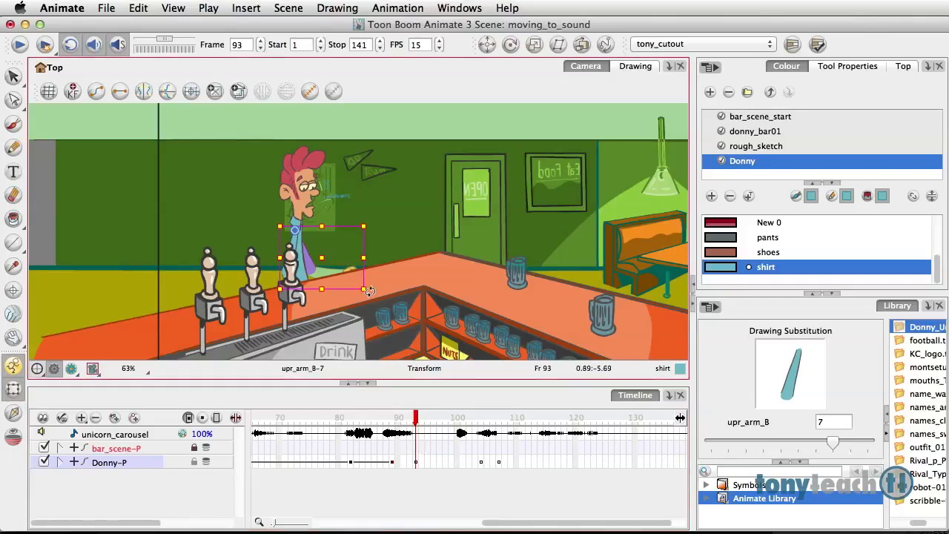
drag(370, 292, 360, 312)
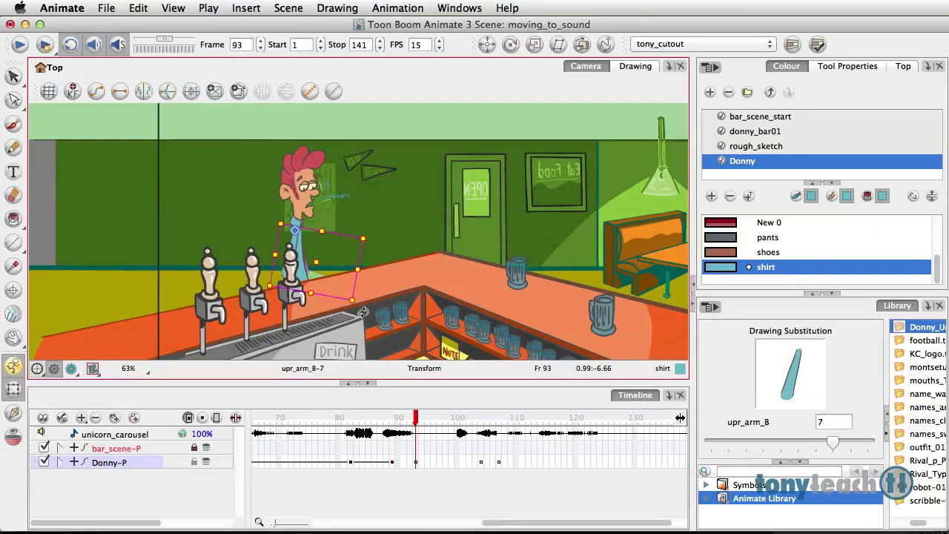
Step: Play the scene from frame 1 with sound to review the body tilt and arm gesture
mouse_move(418, 425)
mouse_down()
mouse_move(620, 439)
mouse_move(236, 418)
mouse_up()
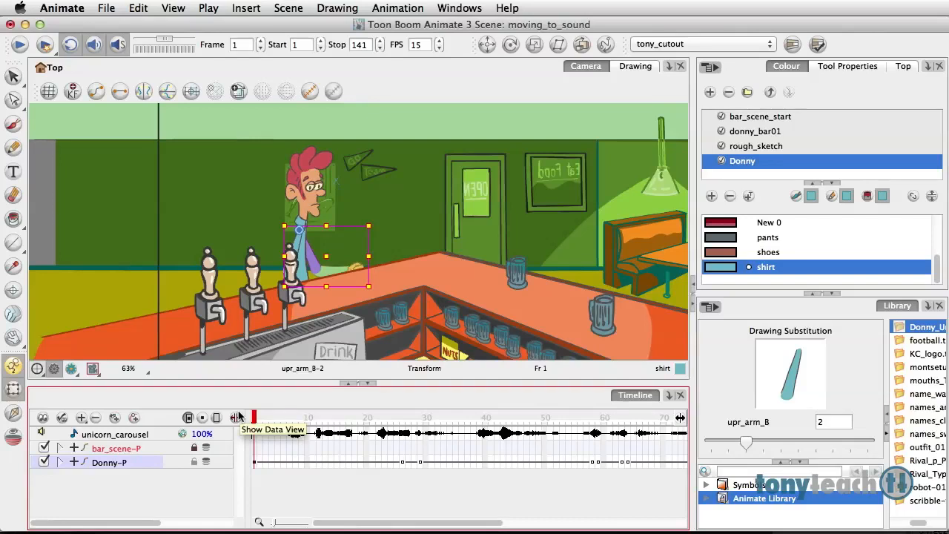
click(18, 46)
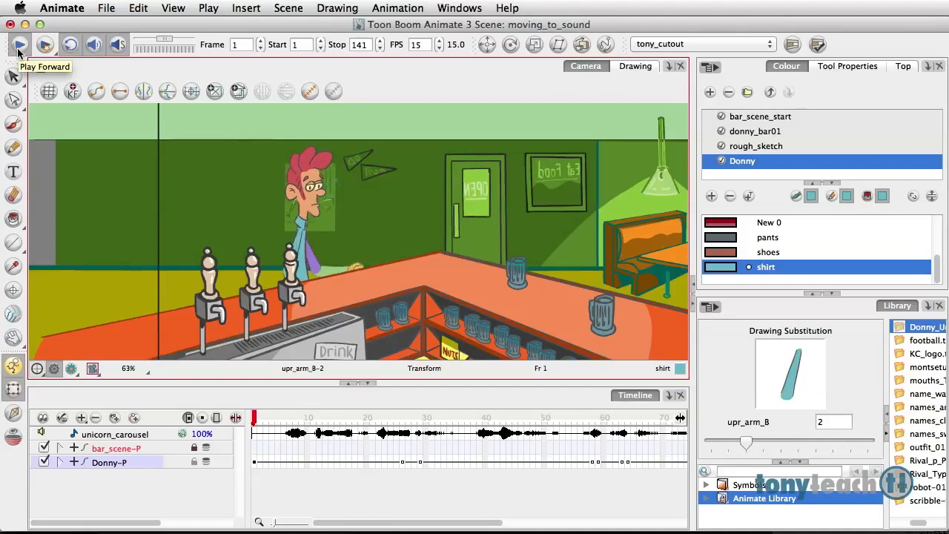
click(19, 46)
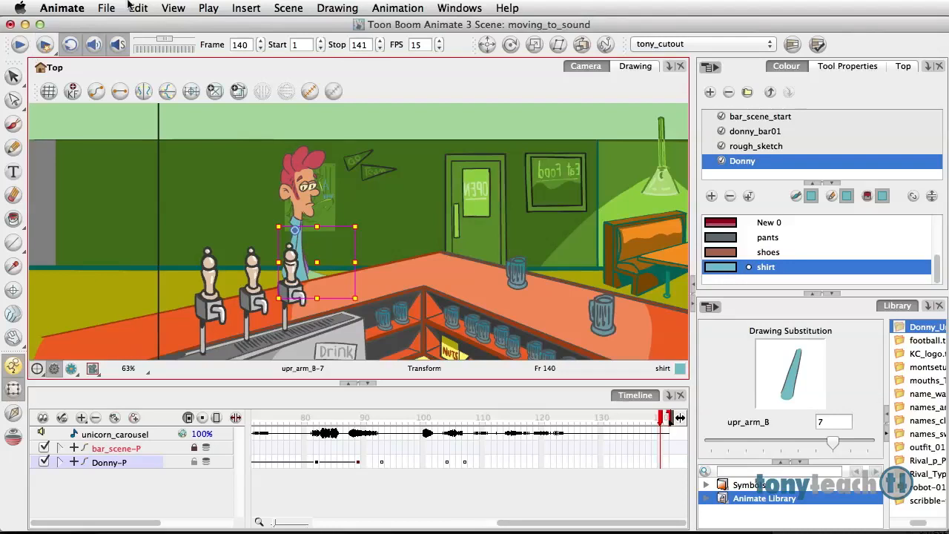
click(322, 160)
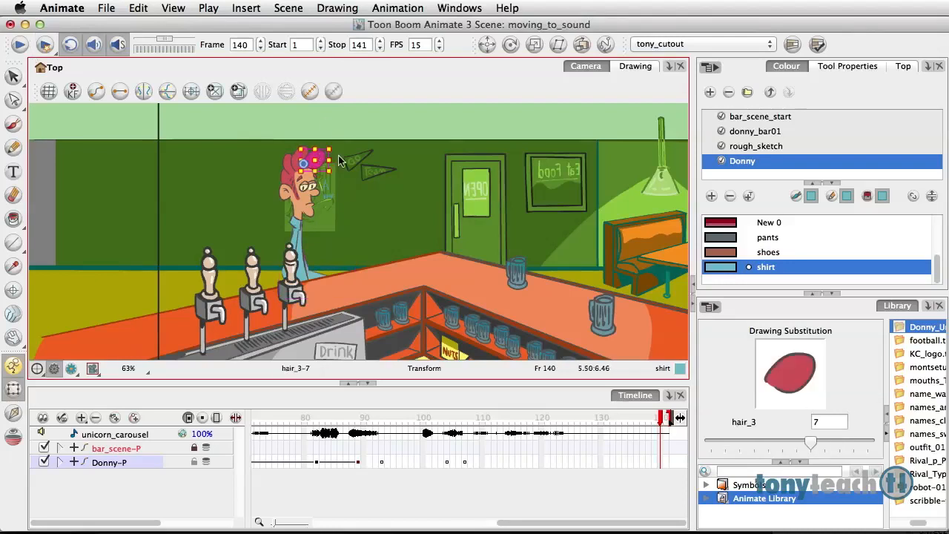